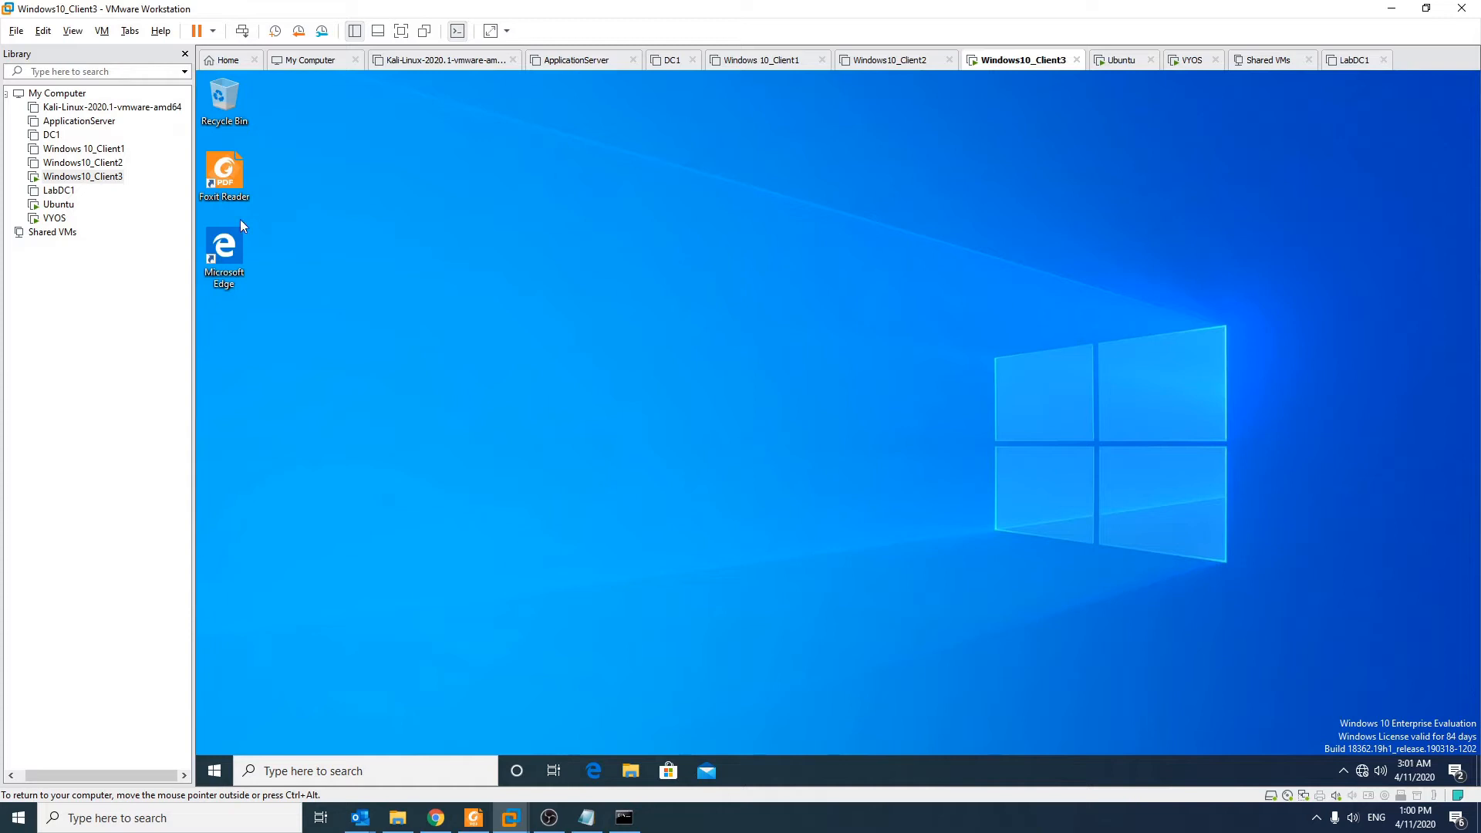
Step: Attempt to clone Windows10_Client3, then cancel because the machine is still running
click(115, 284)
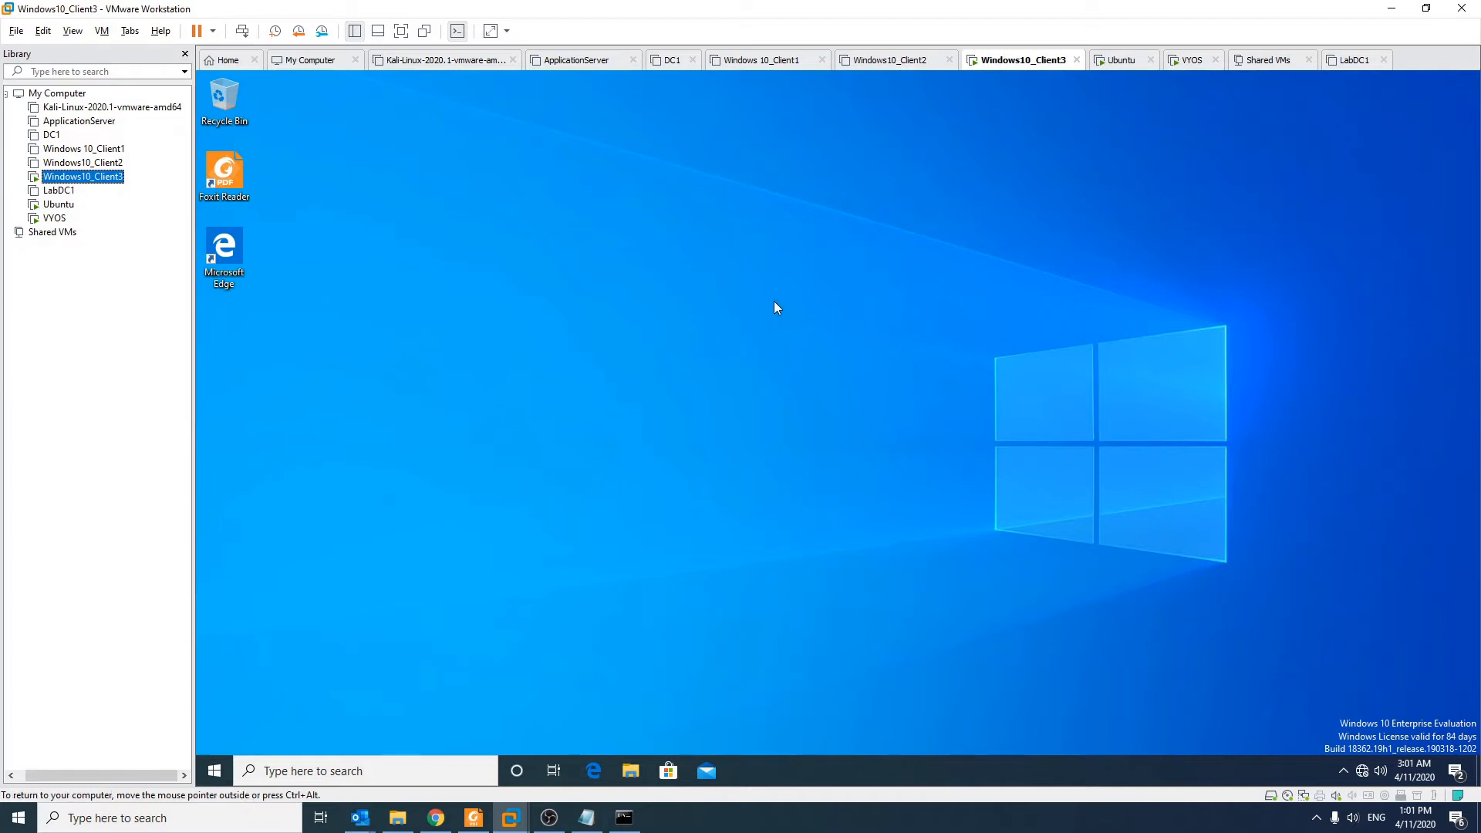
right_click(86, 176)
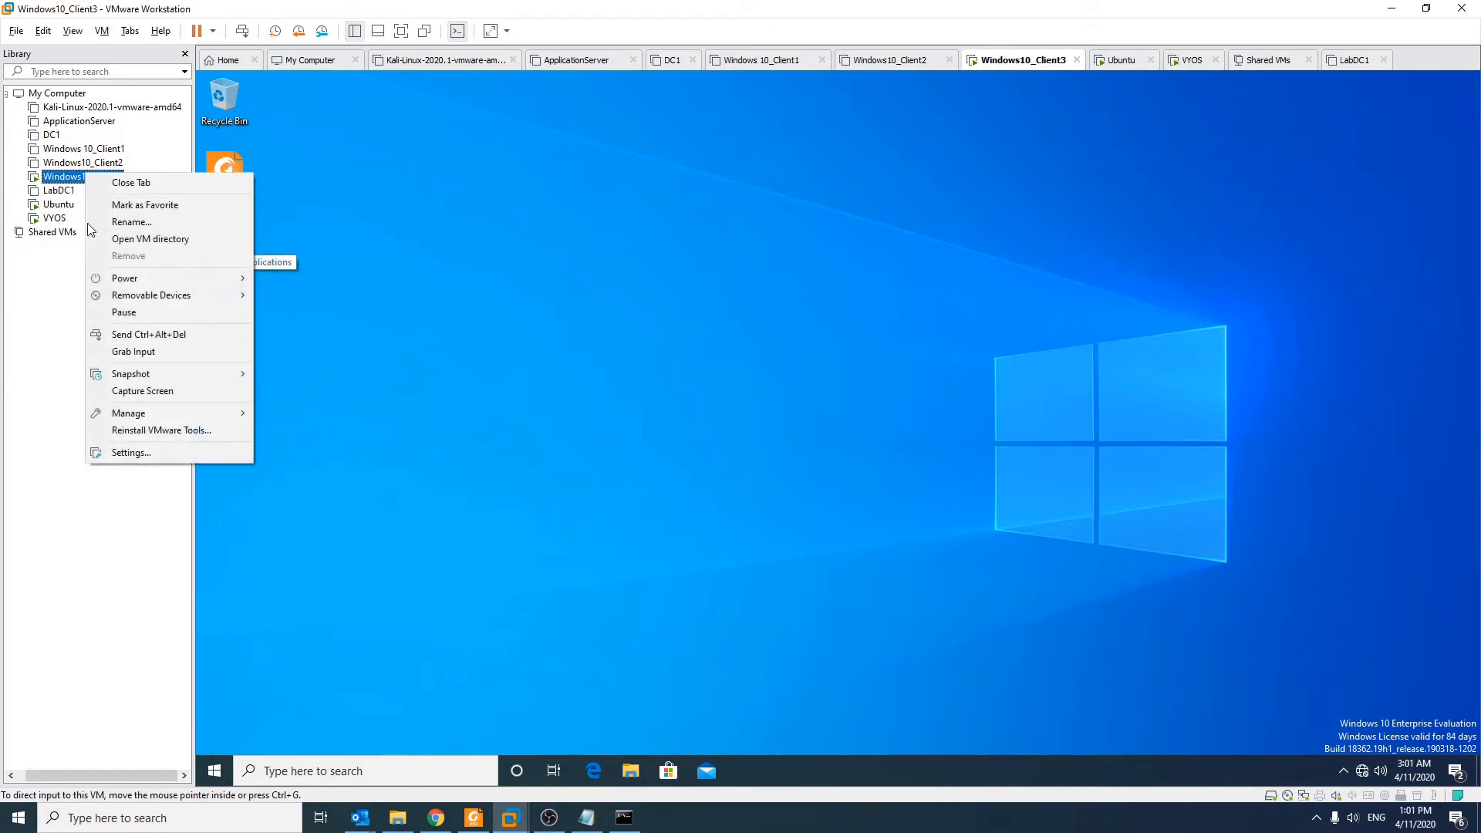
mouse_move(172, 410)
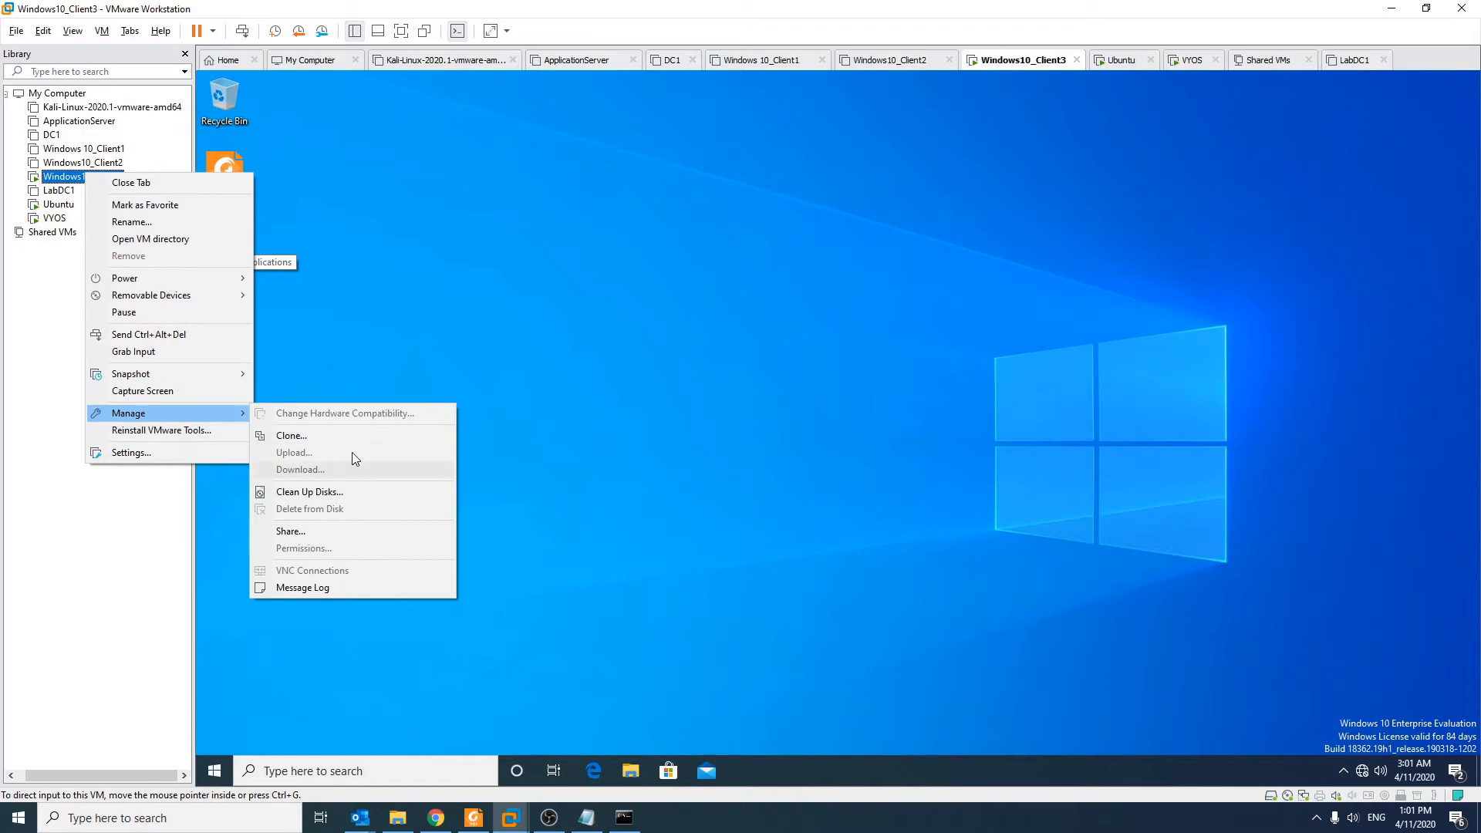
click(320, 437)
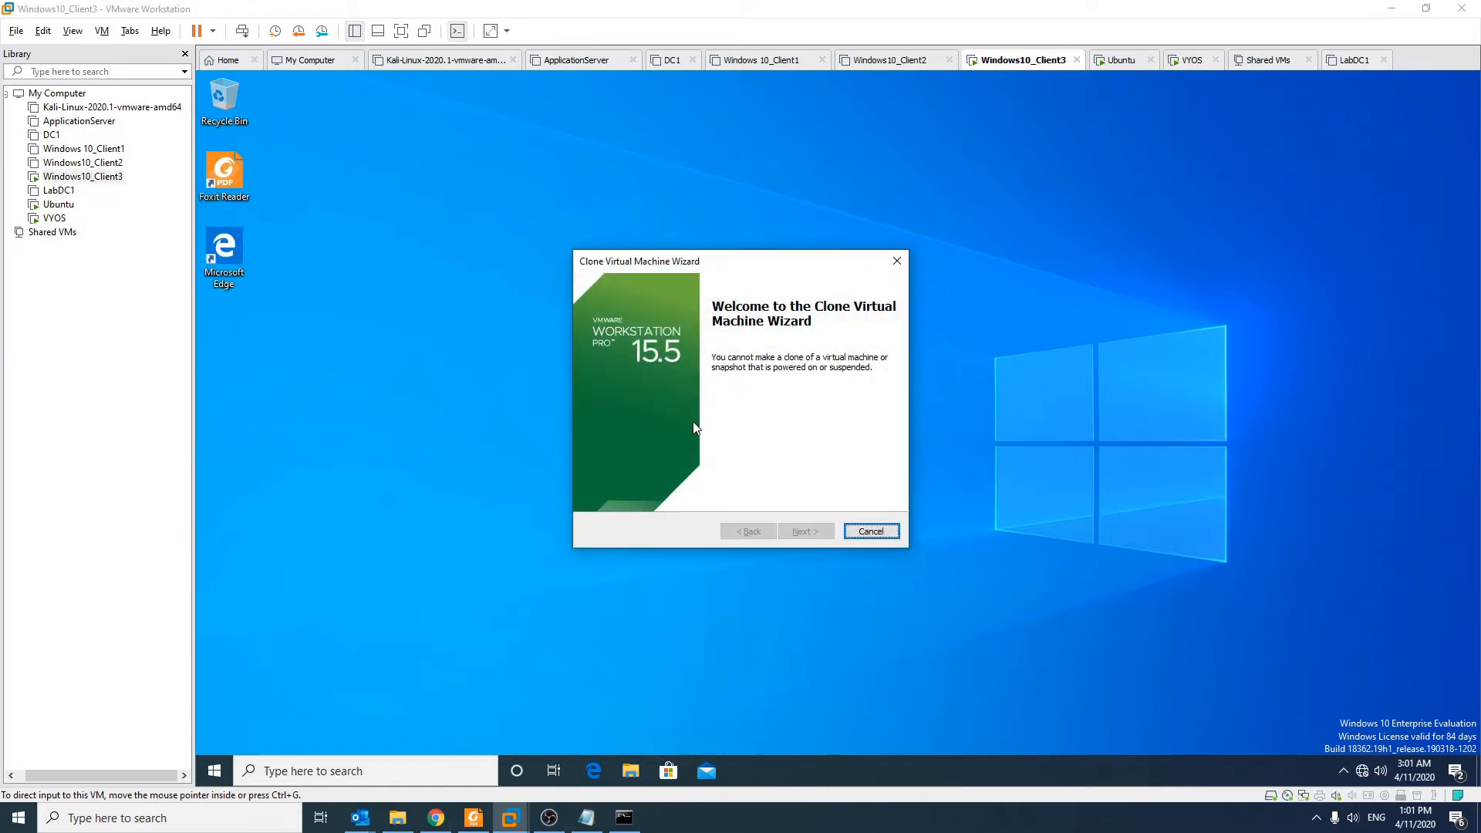
click(870, 531)
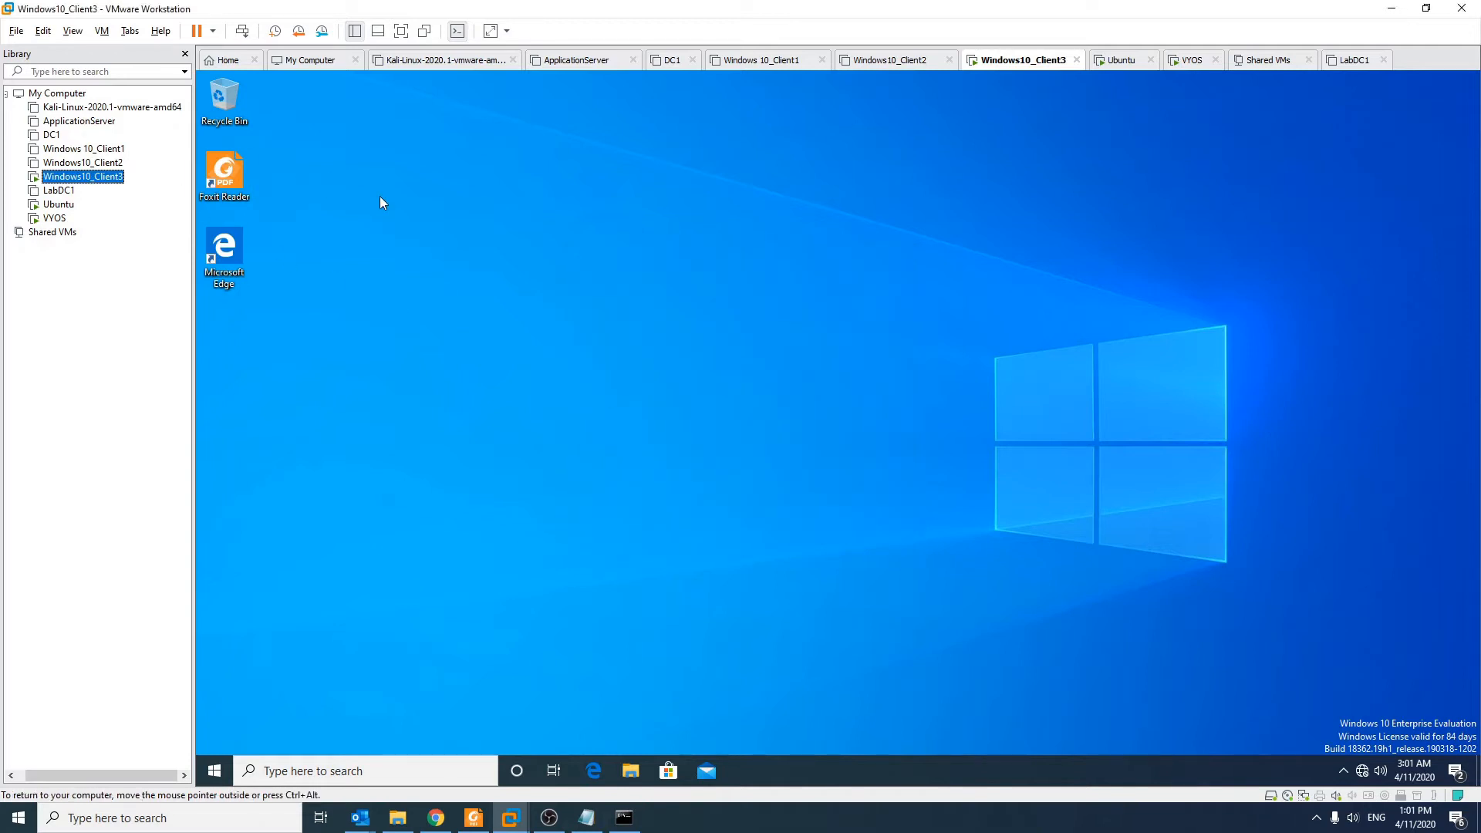
Step: Open the guest's Run dialog and enter sysprep
click(217, 771)
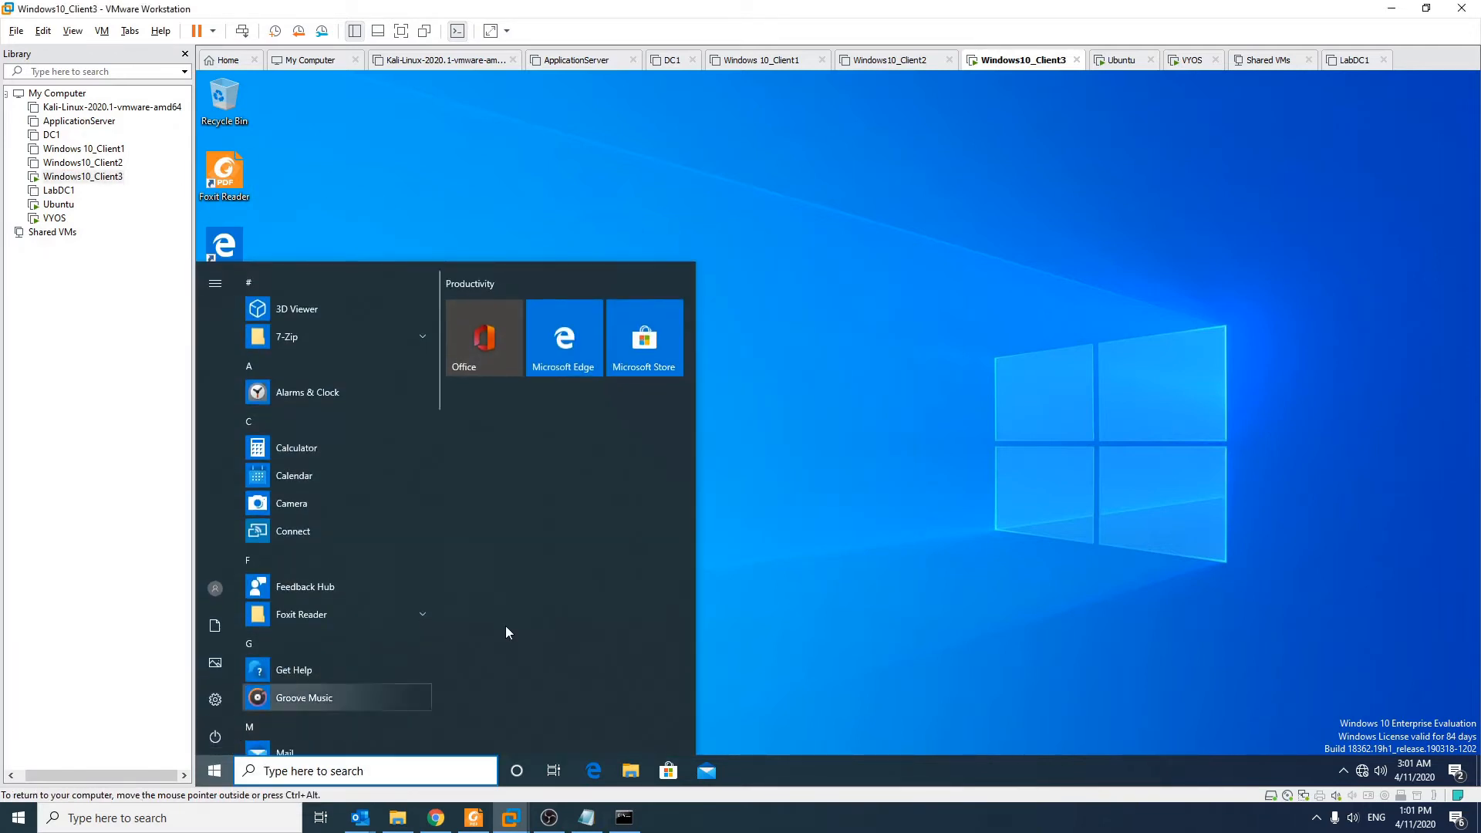
key(super+r)
text(sysprep)
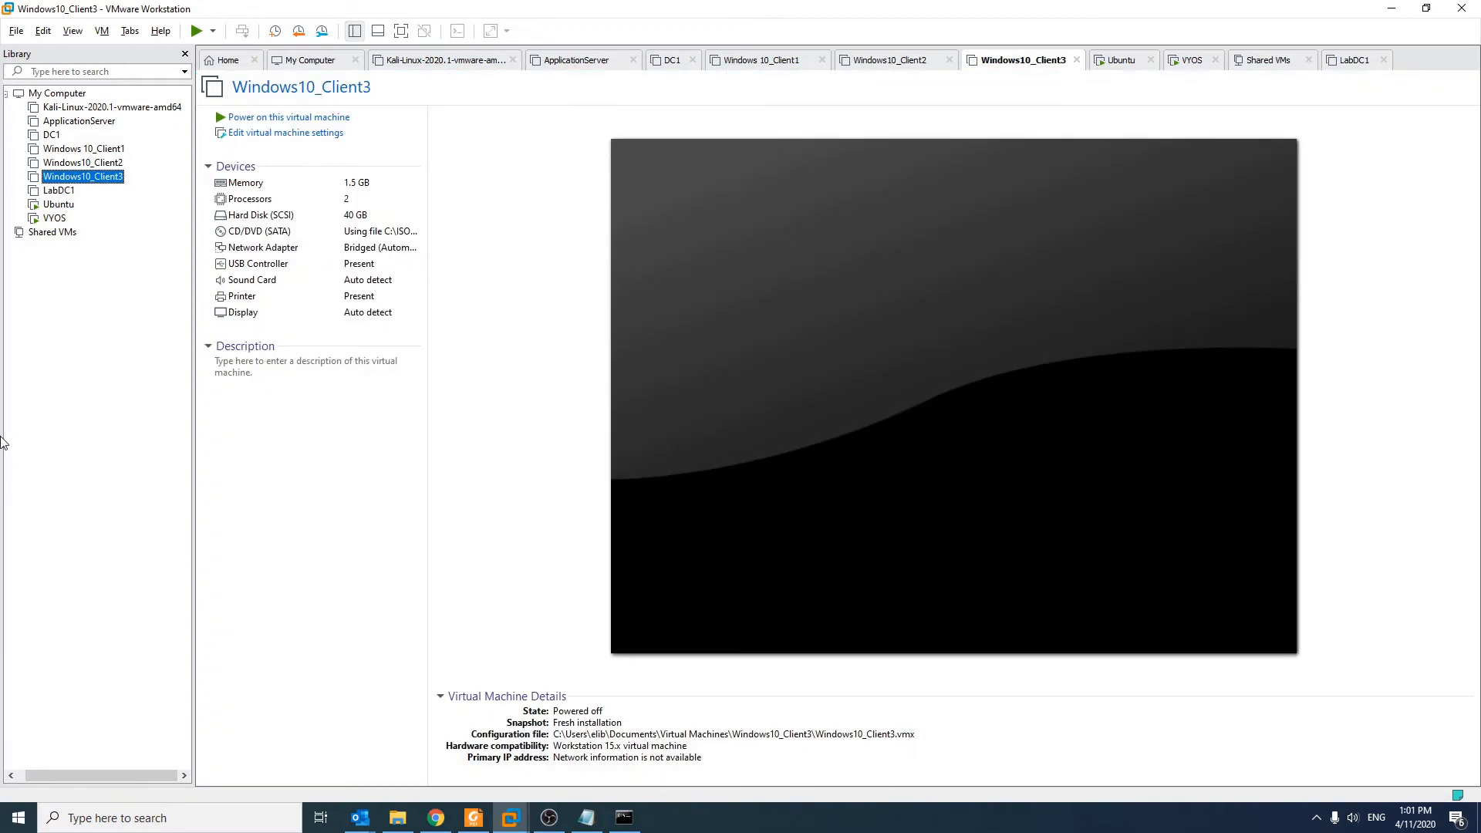
Step: Launch the Clone wizard for the powered-off Windows10_Client3 and get past its welcome page
right_click(116, 178)
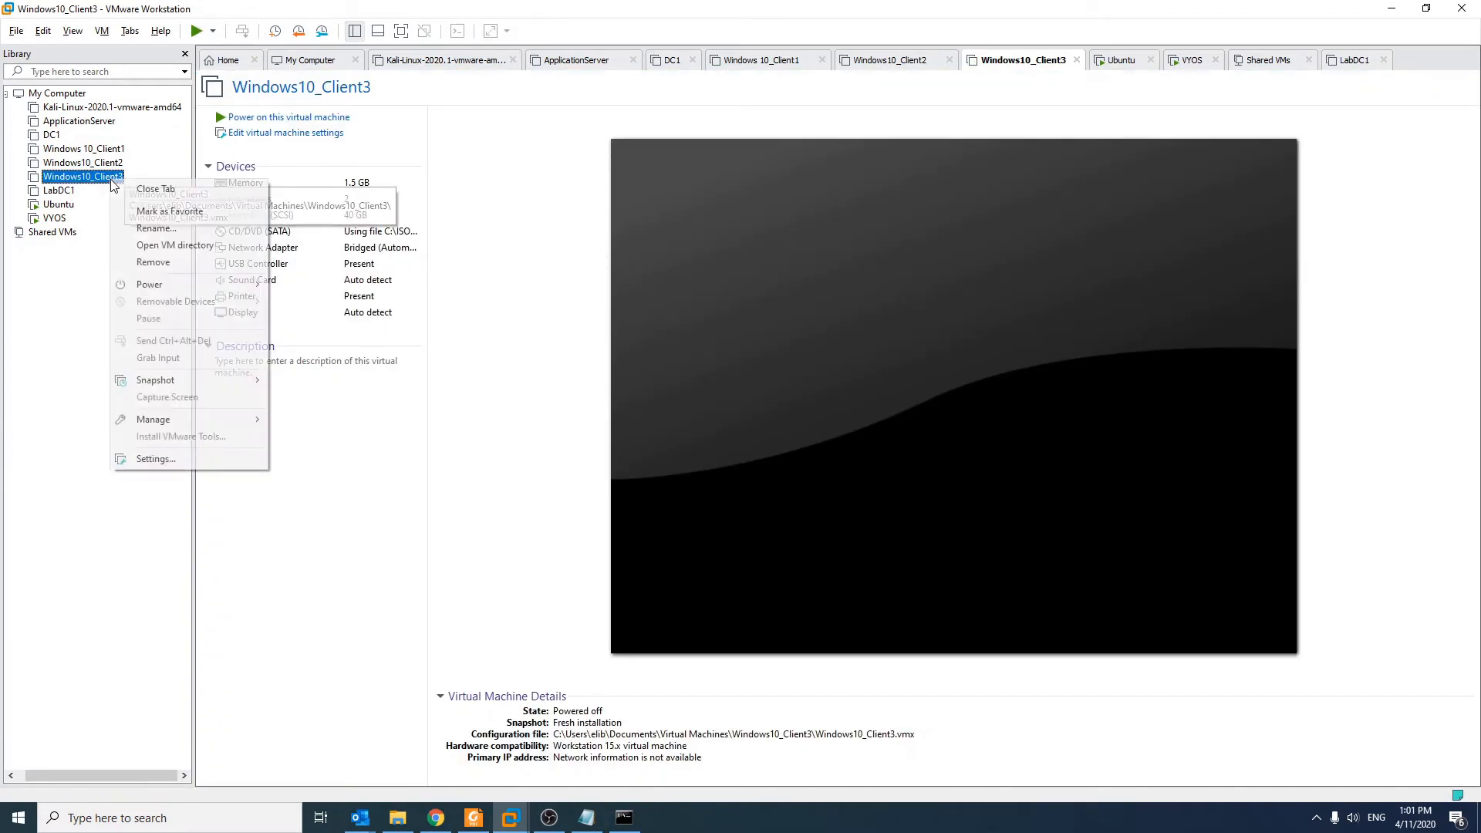
mouse_move(179, 419)
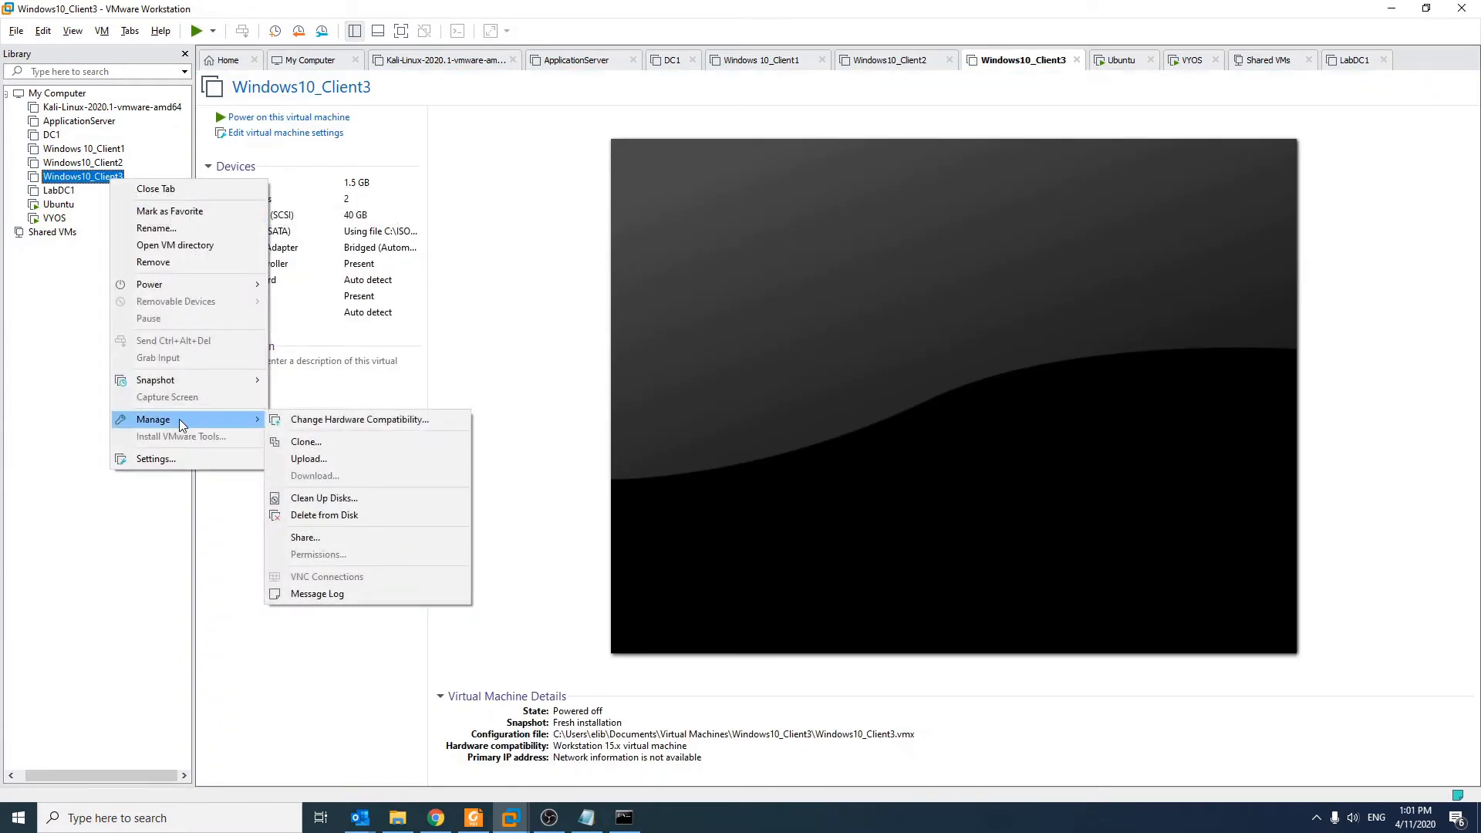
click(338, 444)
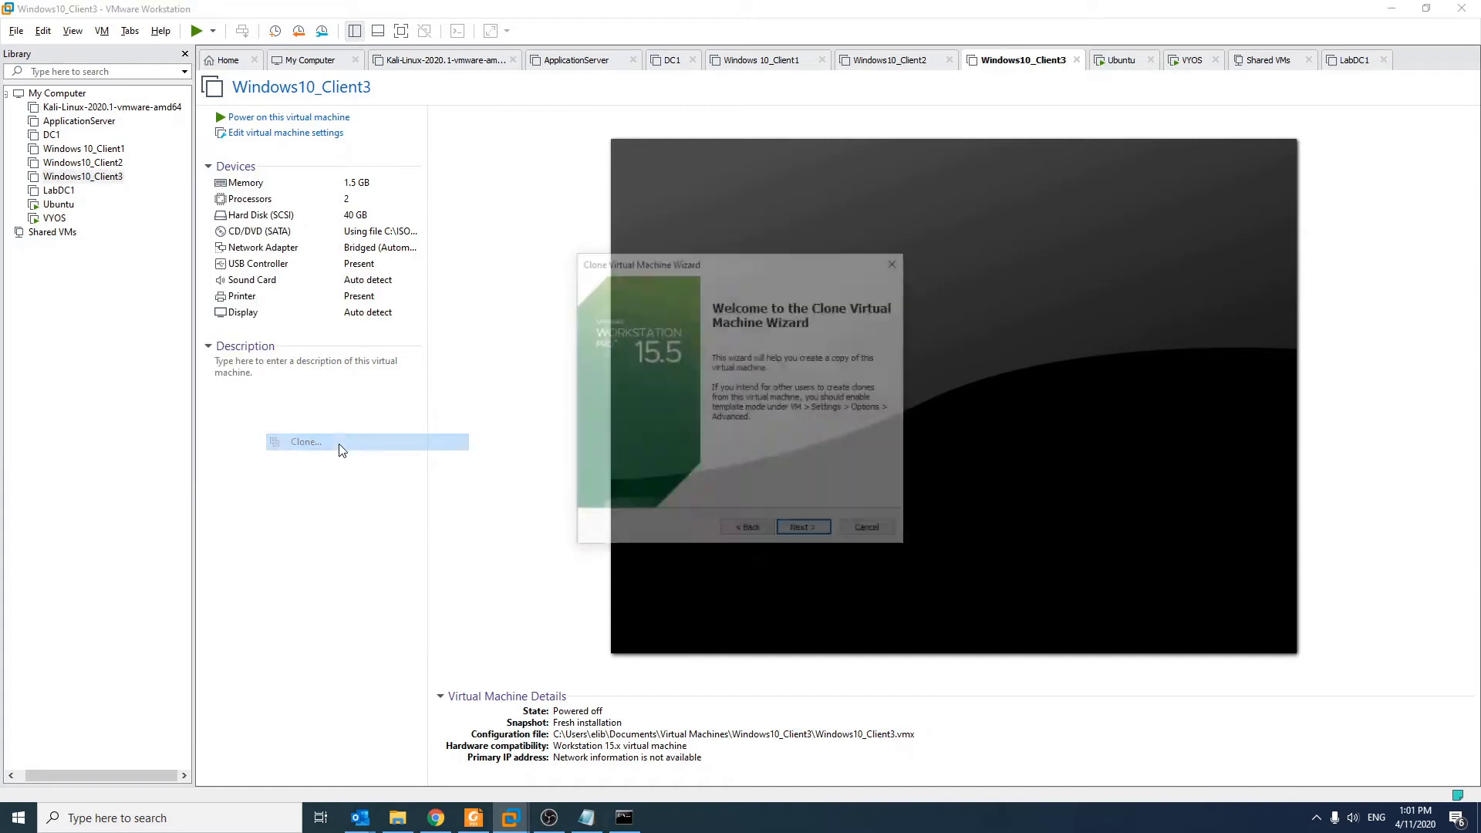
click(810, 534)
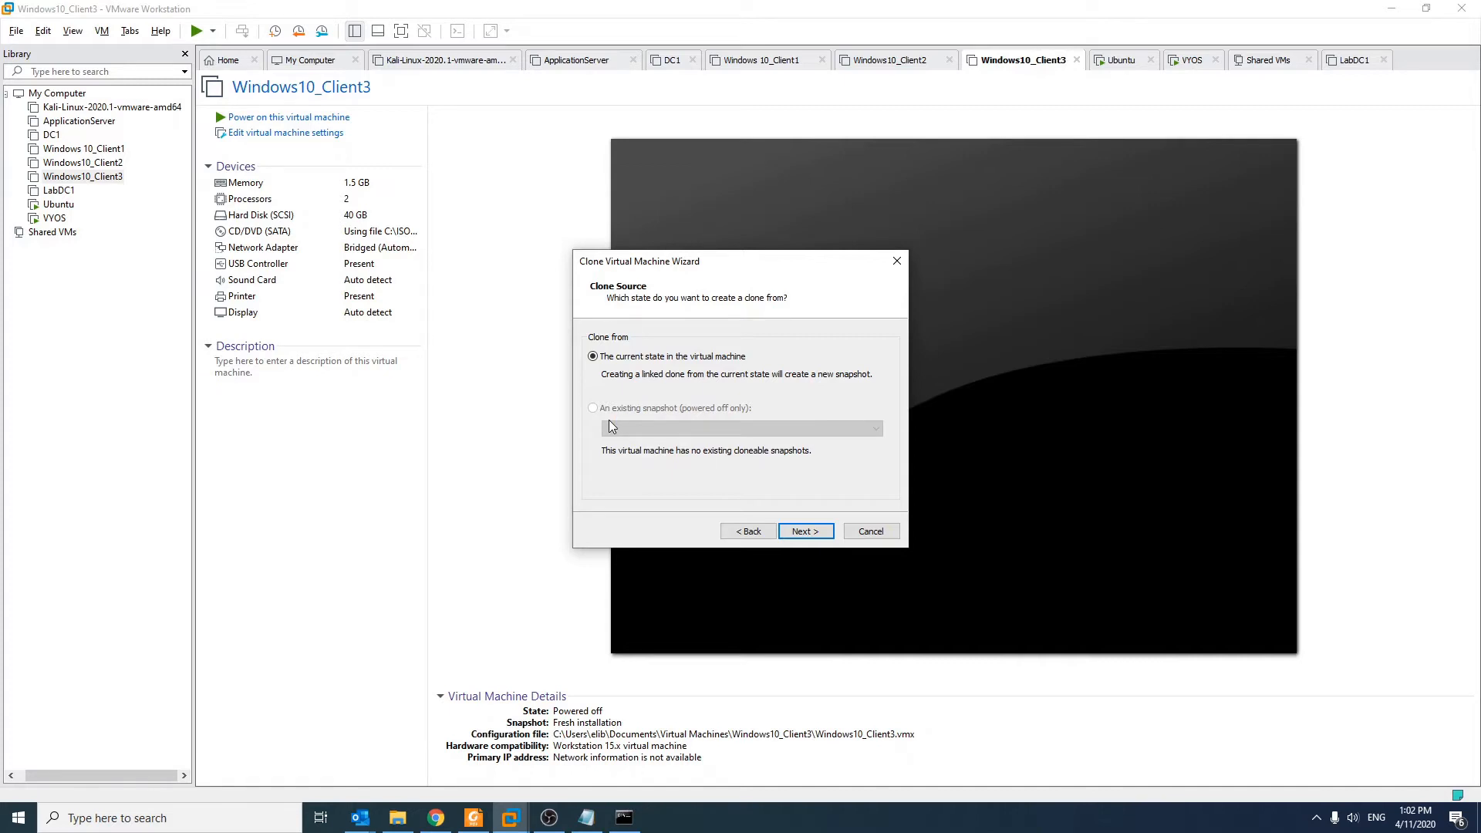
Step: Clone from the current state as a full clone and advance to the naming page
click(822, 531)
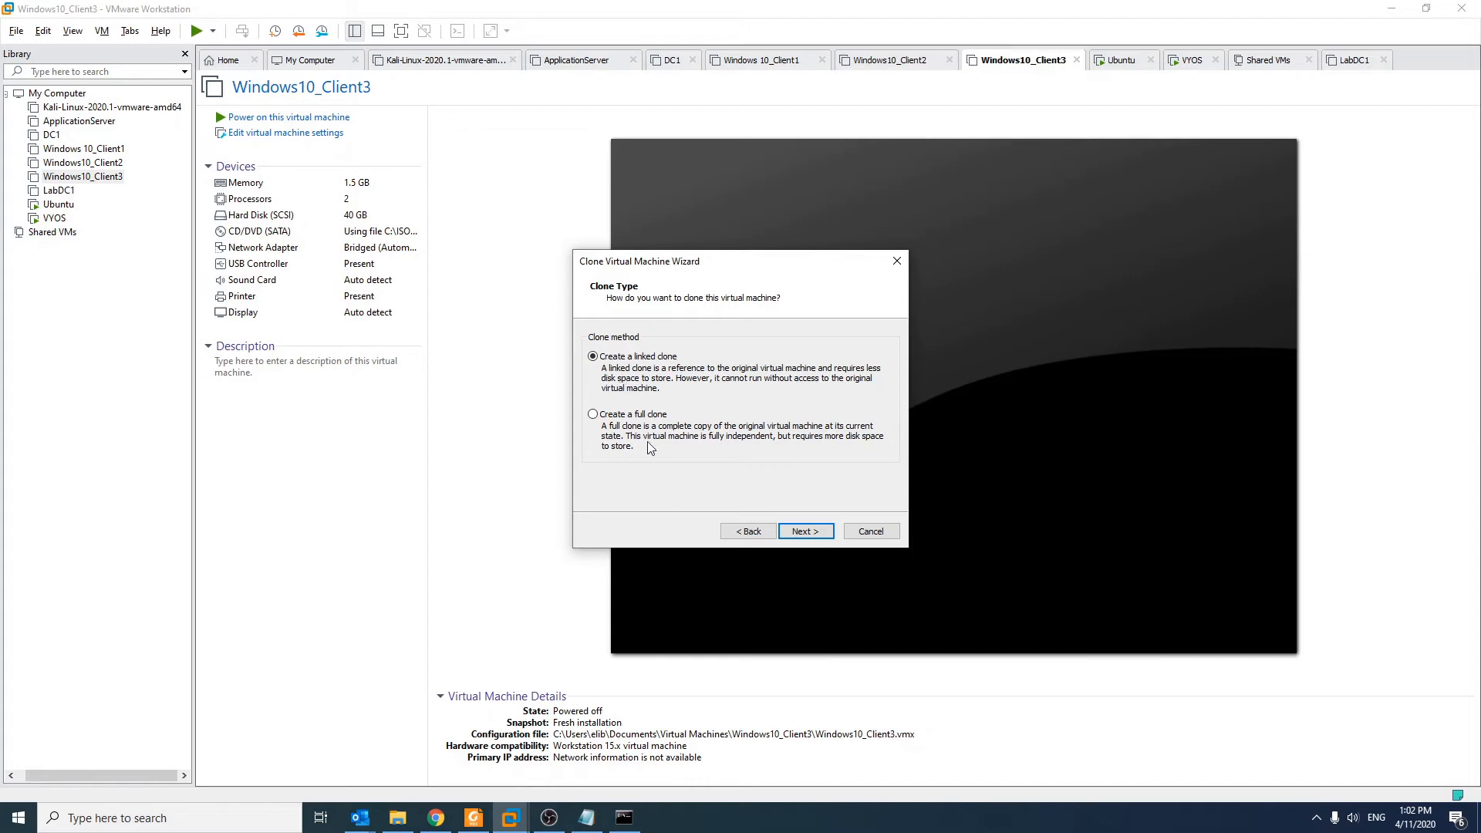
click(629, 415)
click(814, 537)
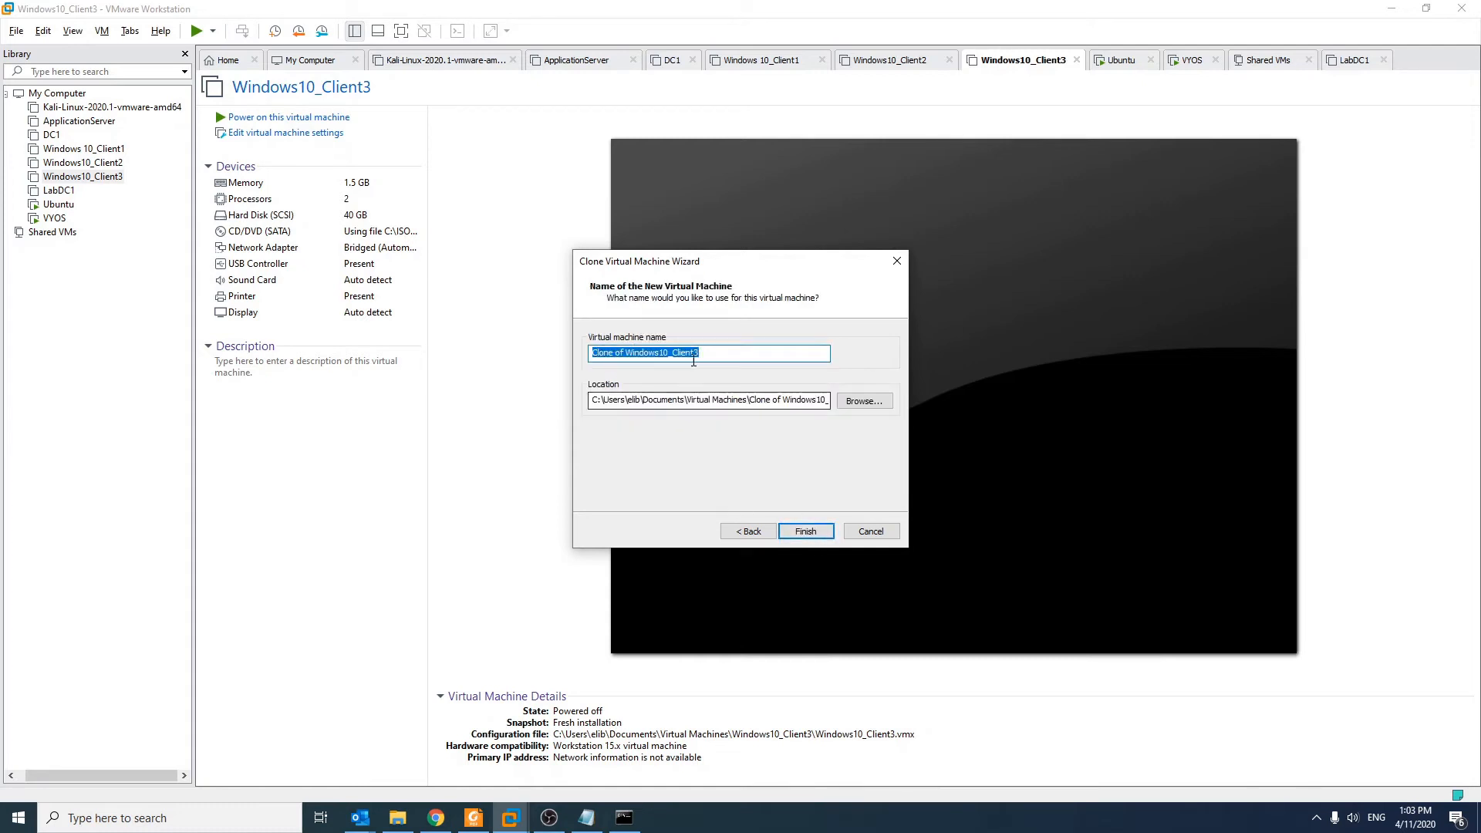
Step: Name the clone Windows10_Client4, finish creating it, and close the wizard
click(721, 358)
key(BackSpace)
text(4)
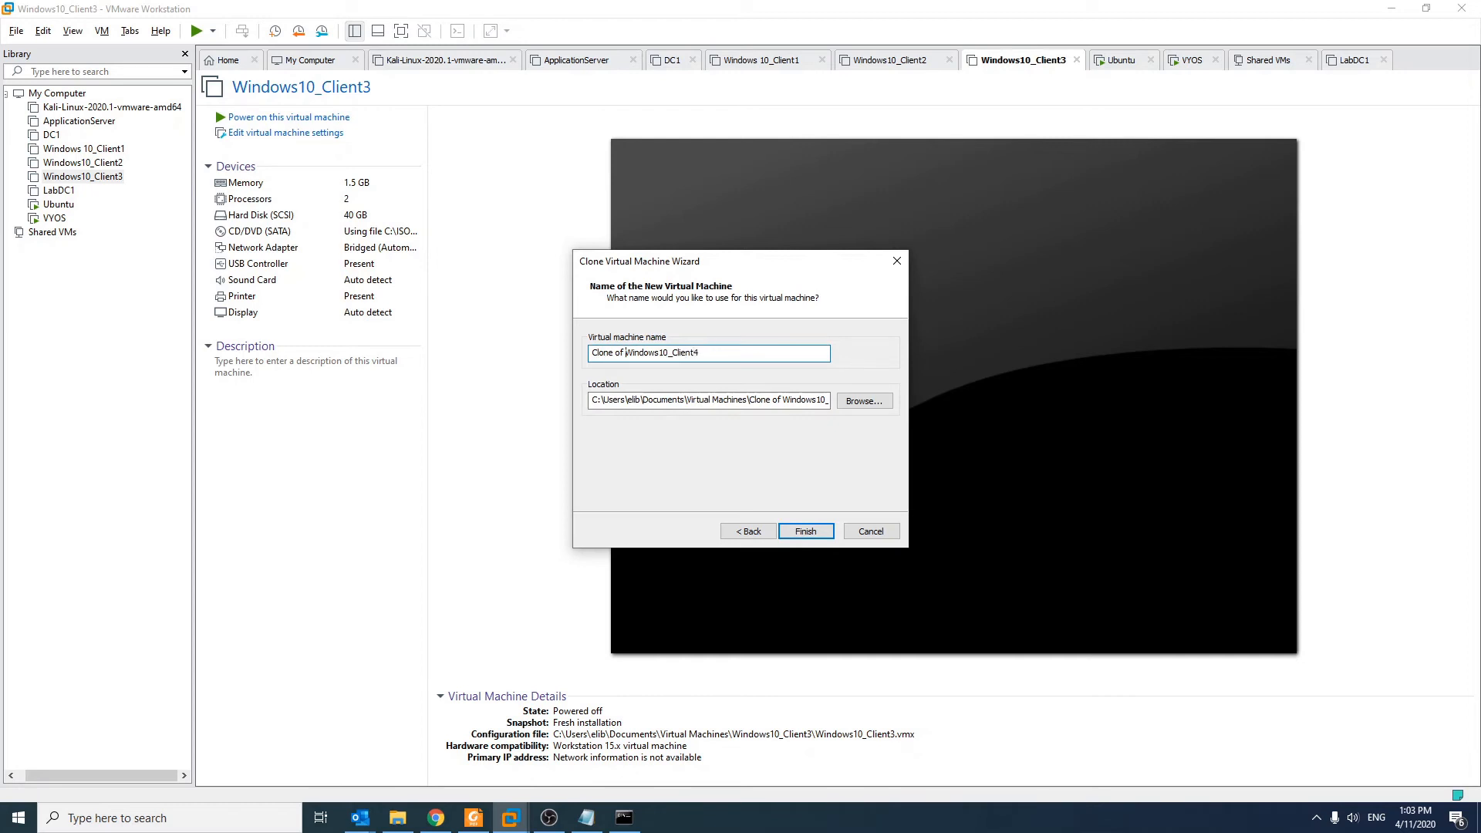
drag(624, 353, 593, 352)
key(BackSpace)
click(806, 532)
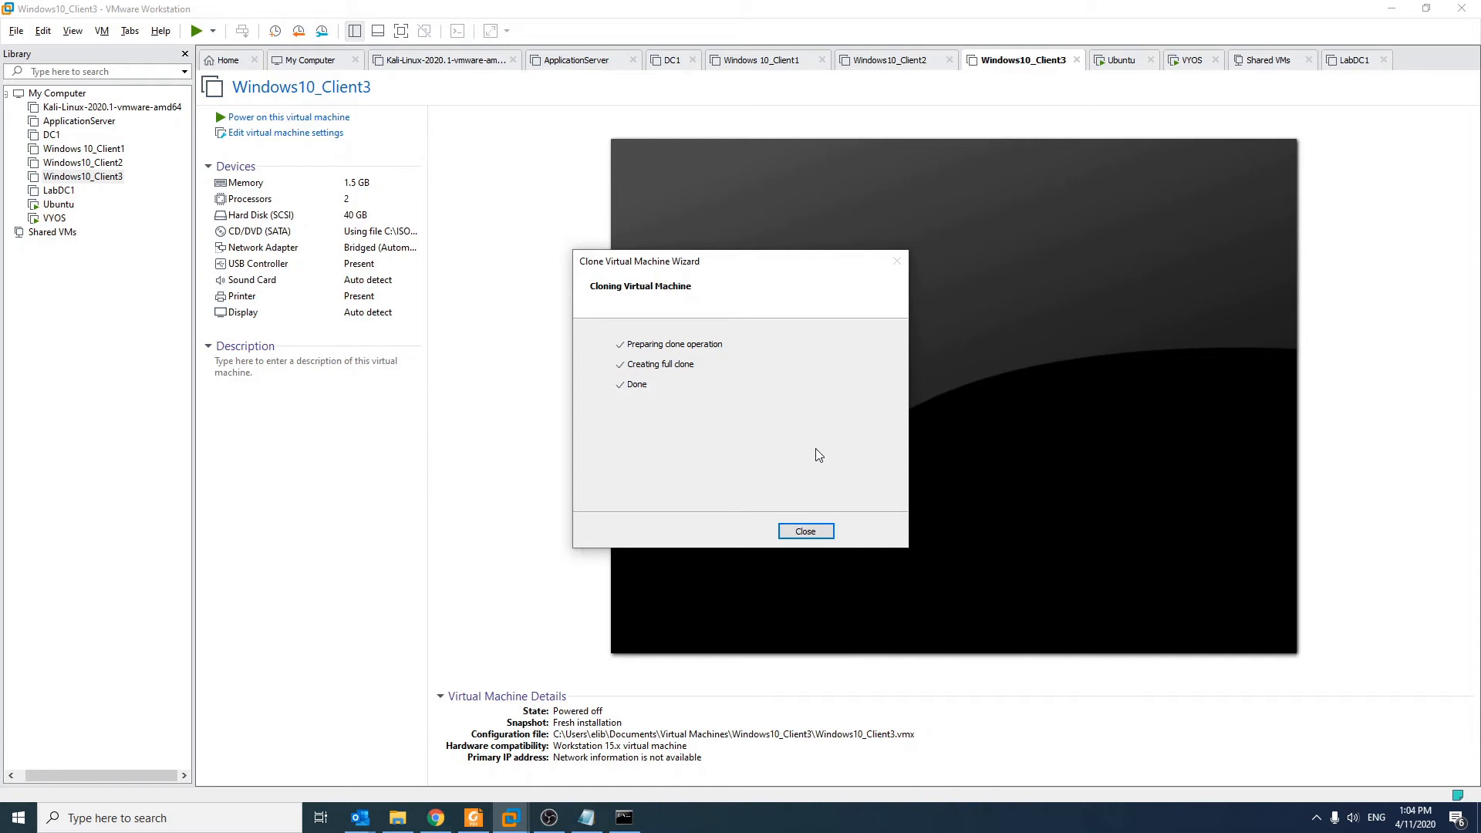
click(804, 534)
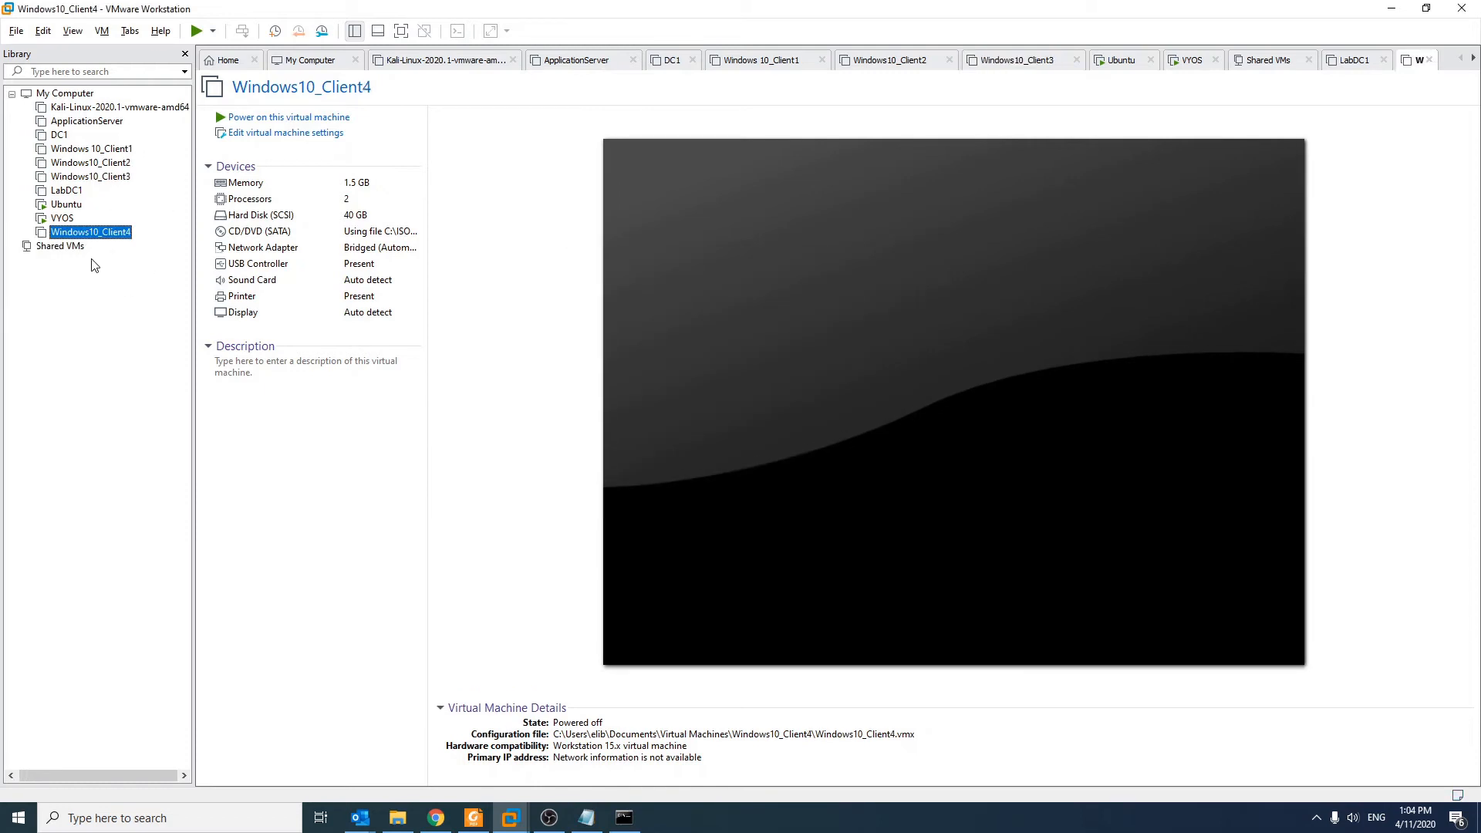
Step: Move Windows10_Client4 below Windows10_Client3 in the library and power it on
drag(96, 232, 155, 176)
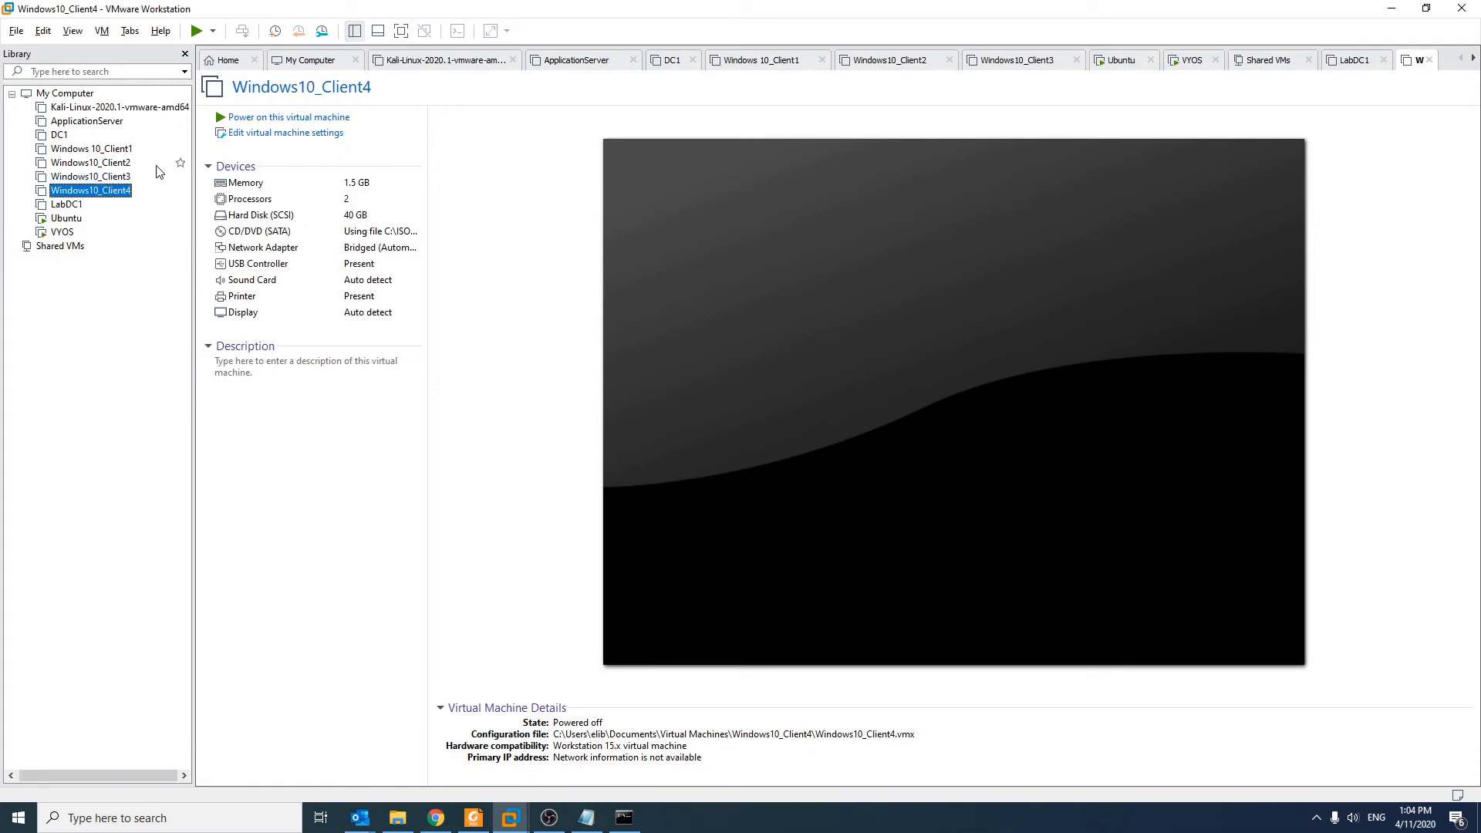
right_click(128, 193)
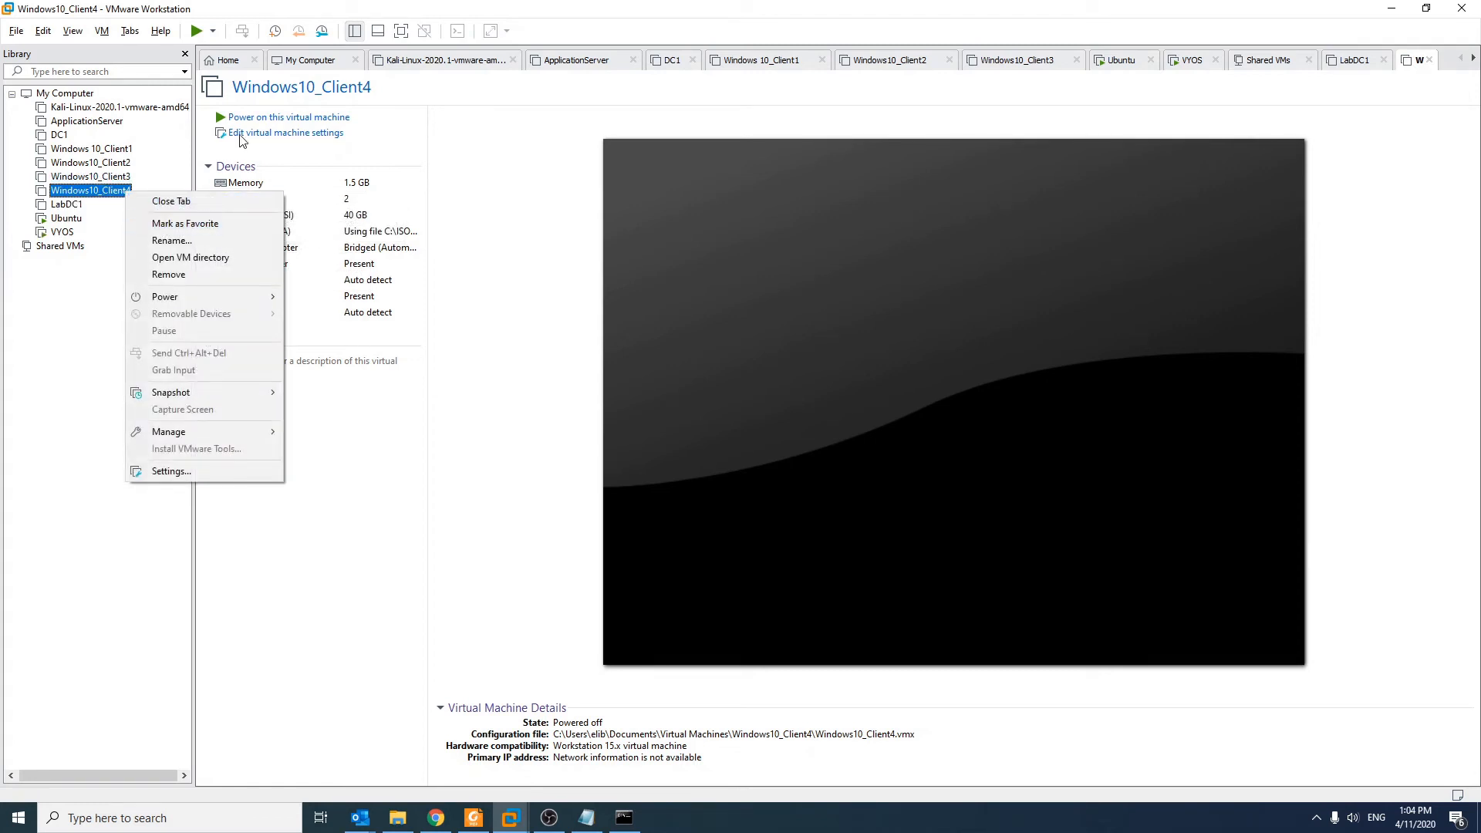
click(271, 125)
click(271, 125)
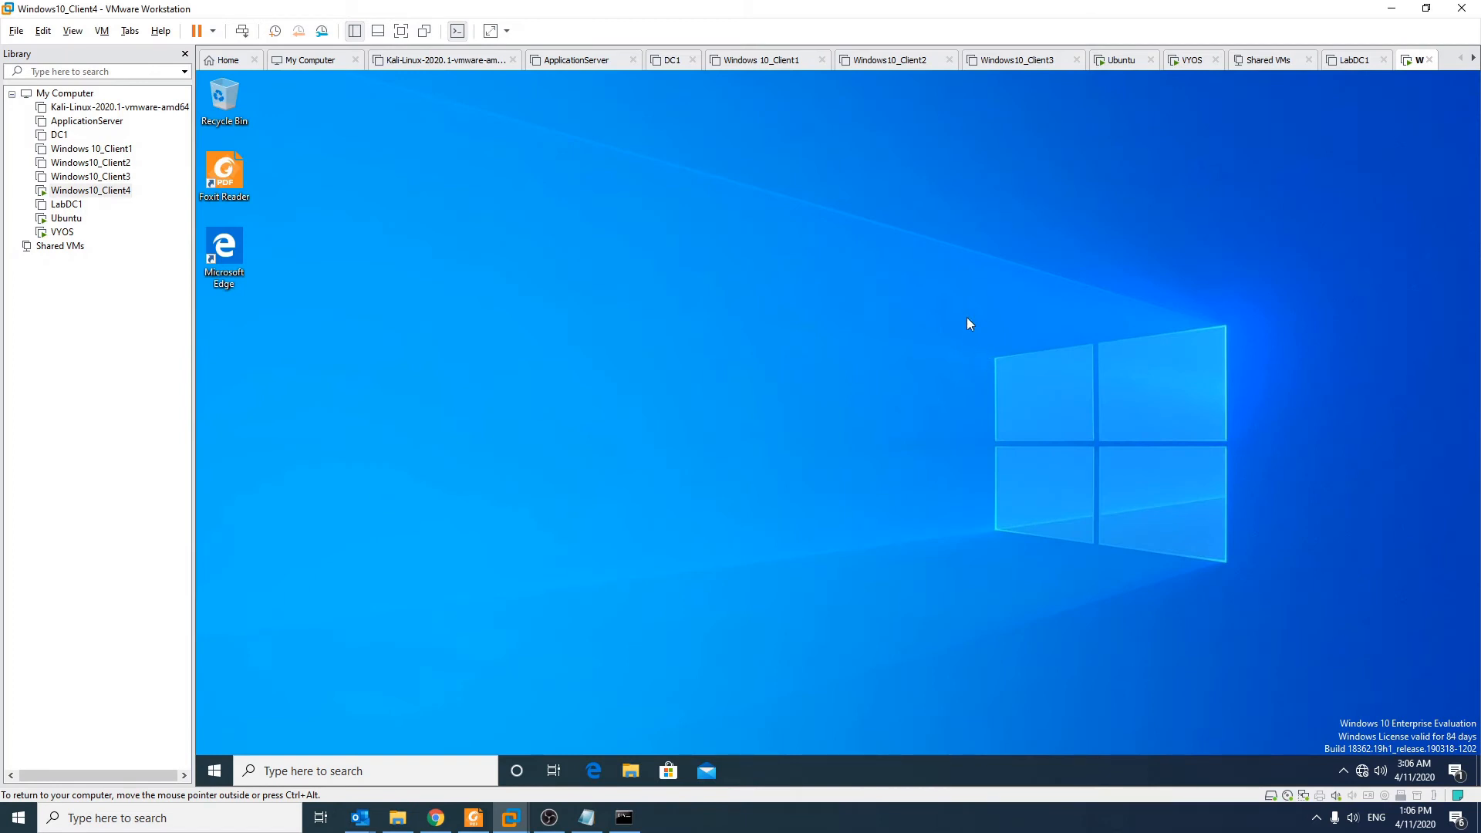
Step: Run hostname and whoami in the guest's Command Prompt, then close it
click(219, 767)
text(cmd)
key(Return)
text(hostname)
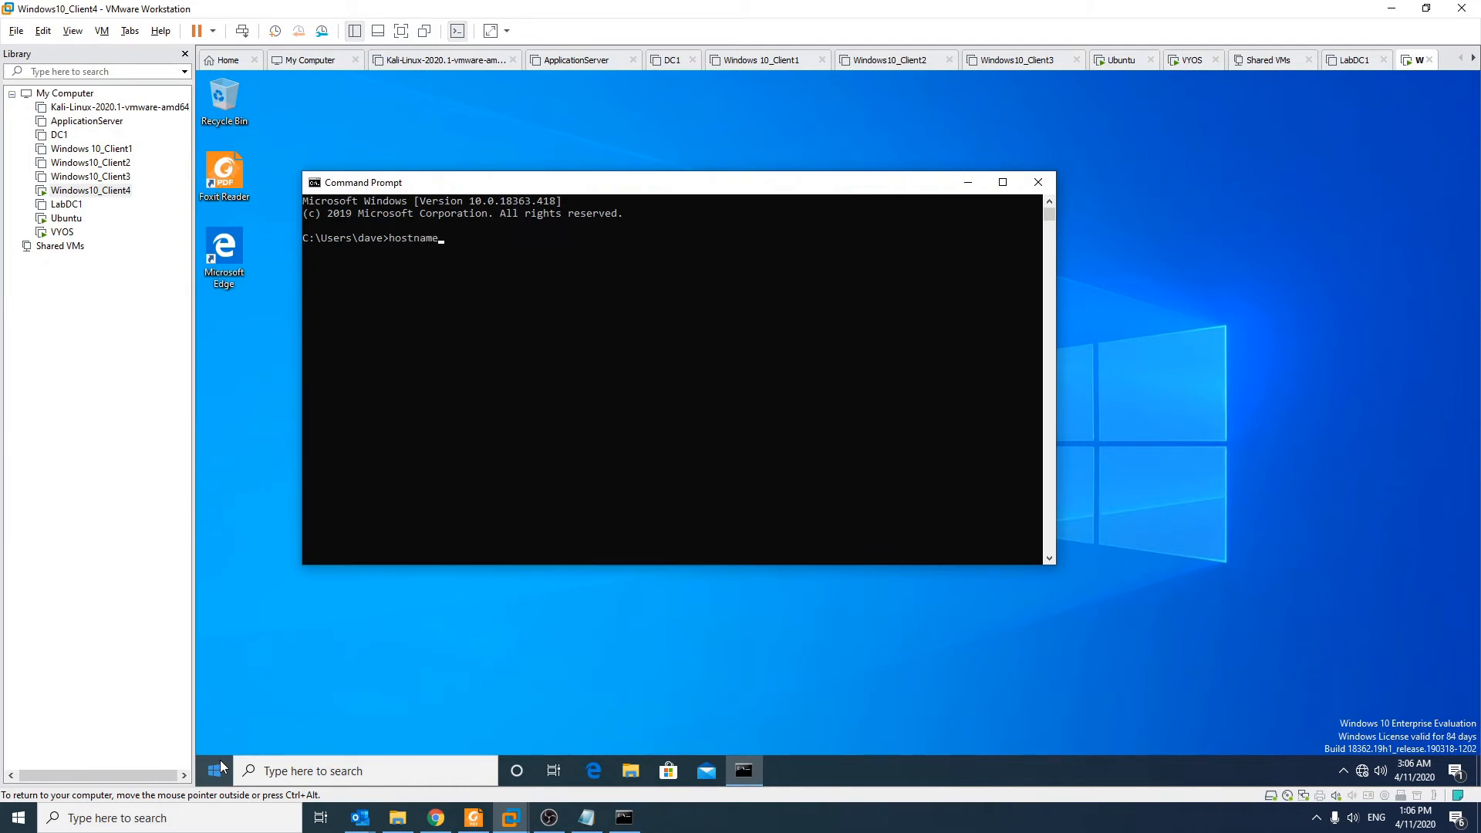
key(Return)
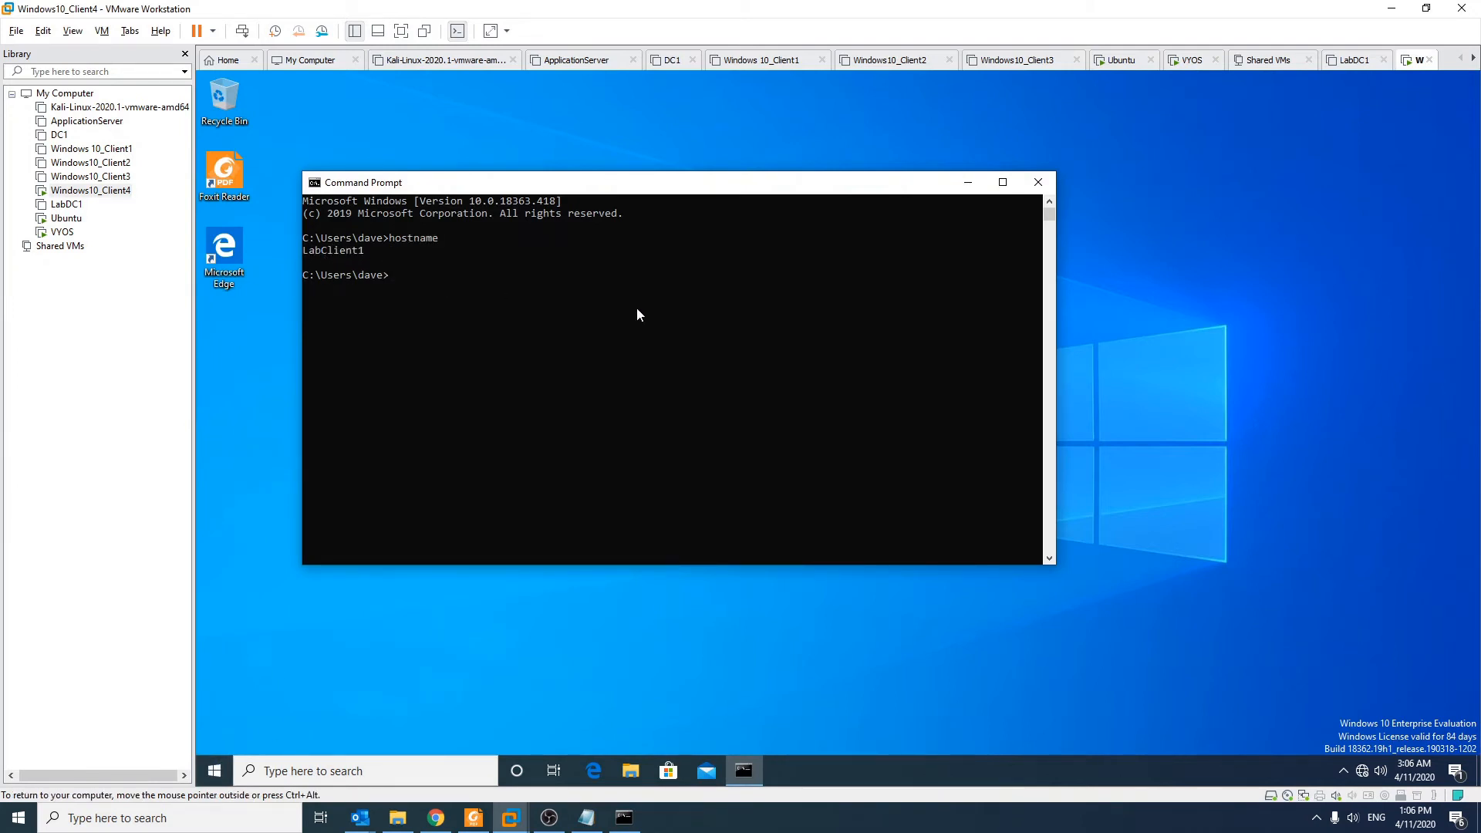
text(whoami)
key(Return)
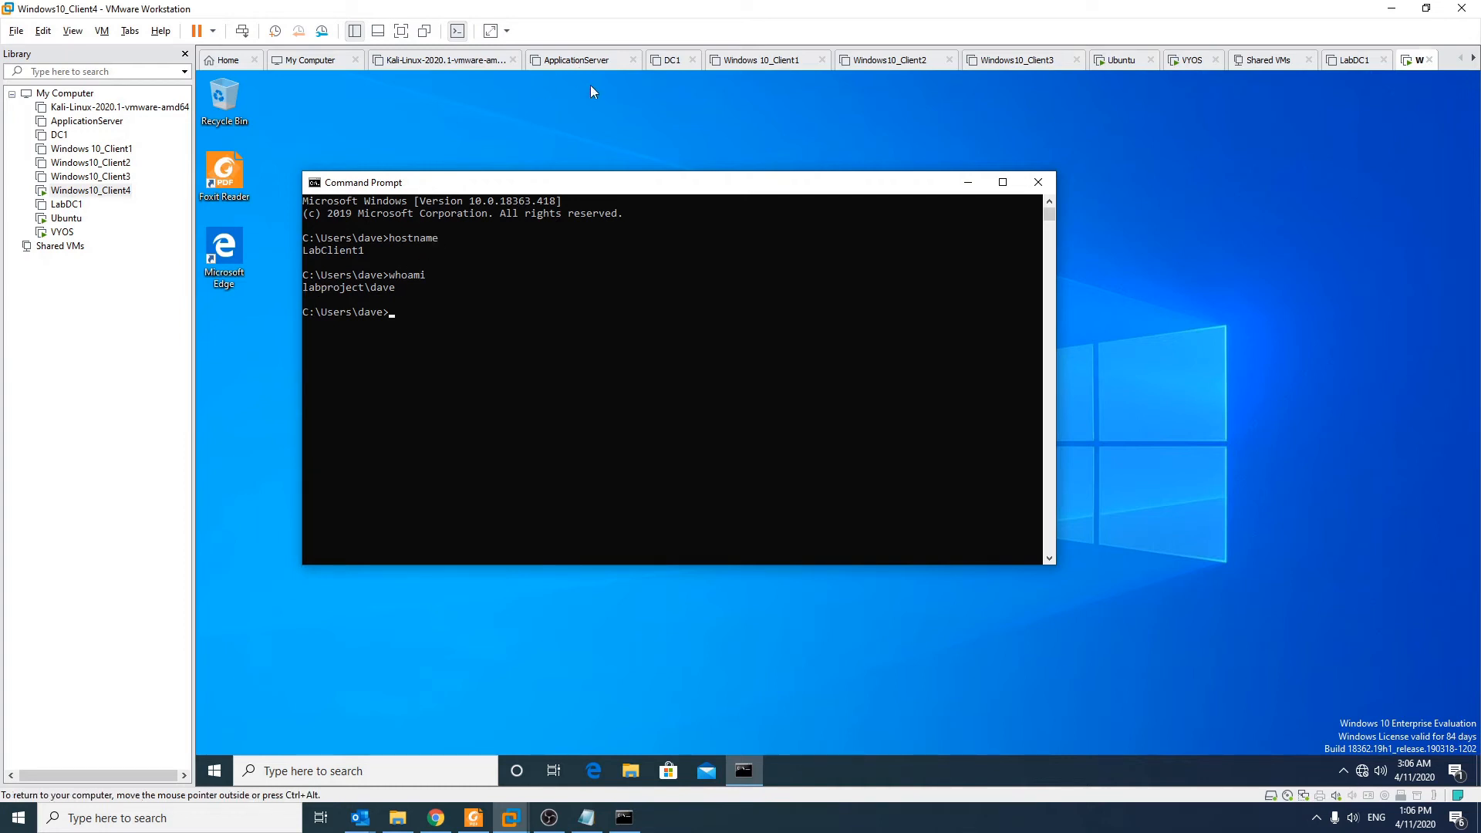
click(1038, 185)
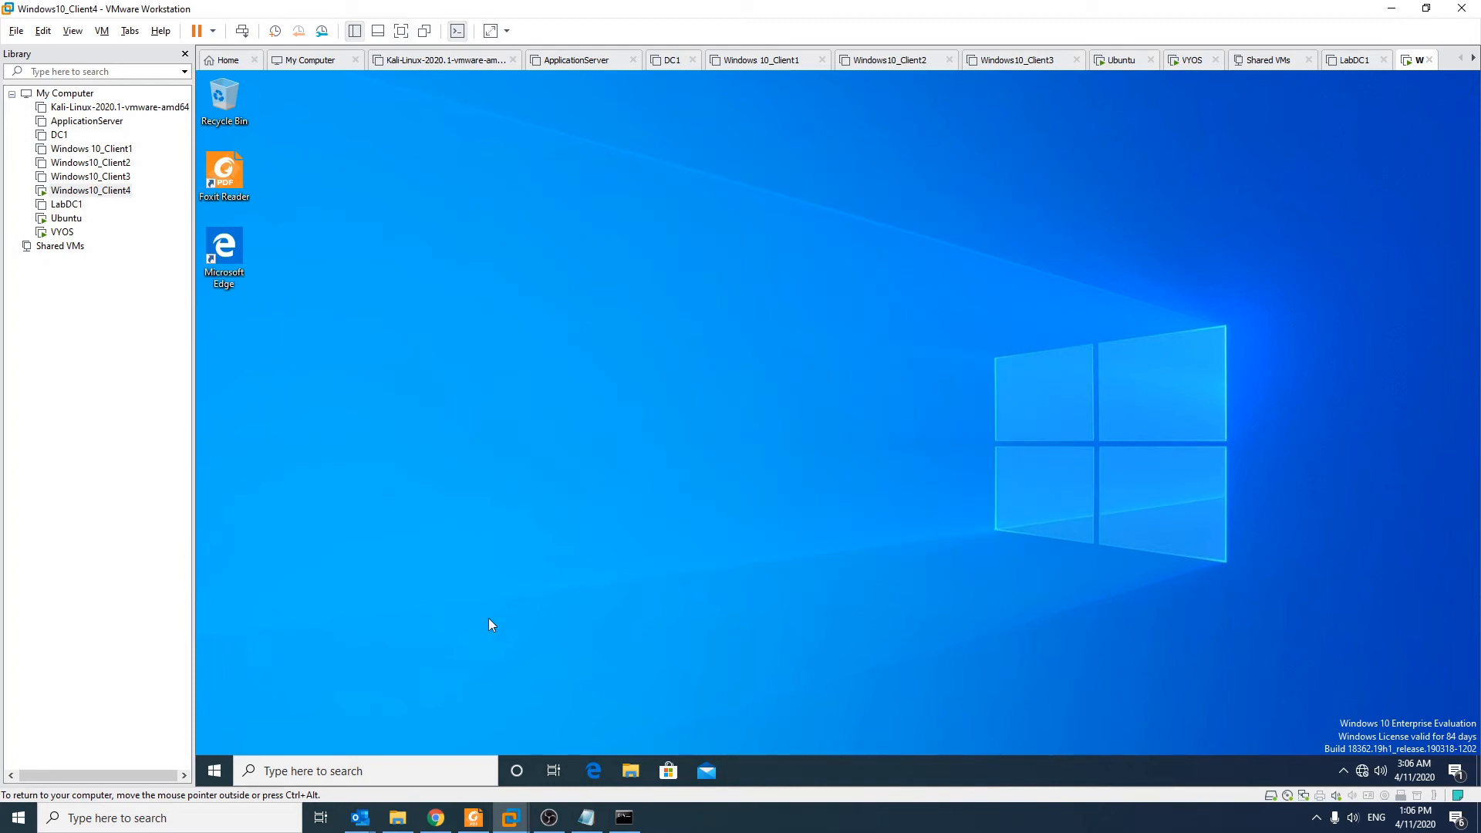
Step: Open the computer name and domain changes dialog from This PC's properties
click(215, 770)
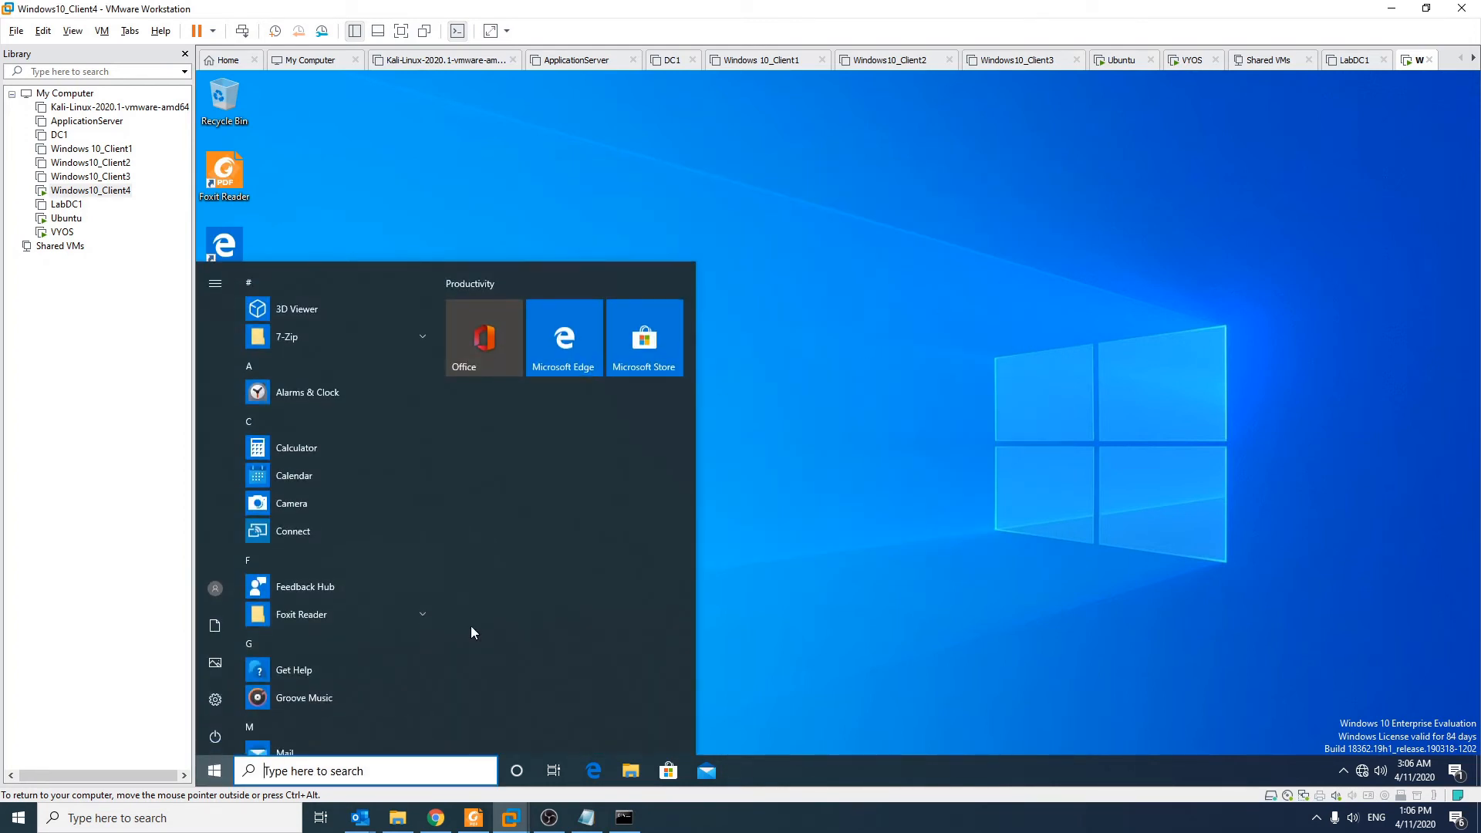
text(this)
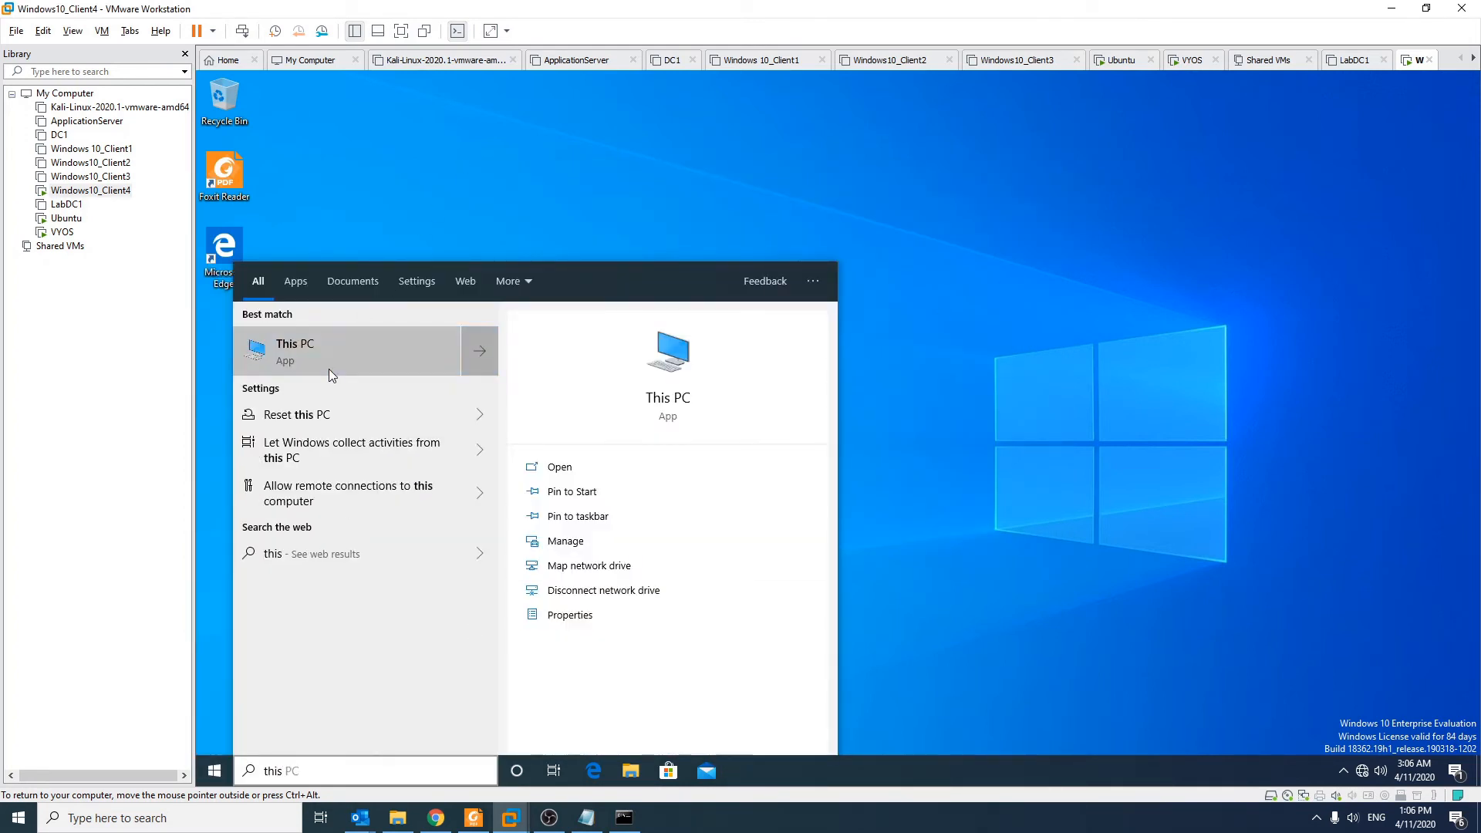
right_click(329, 369)
click(425, 491)
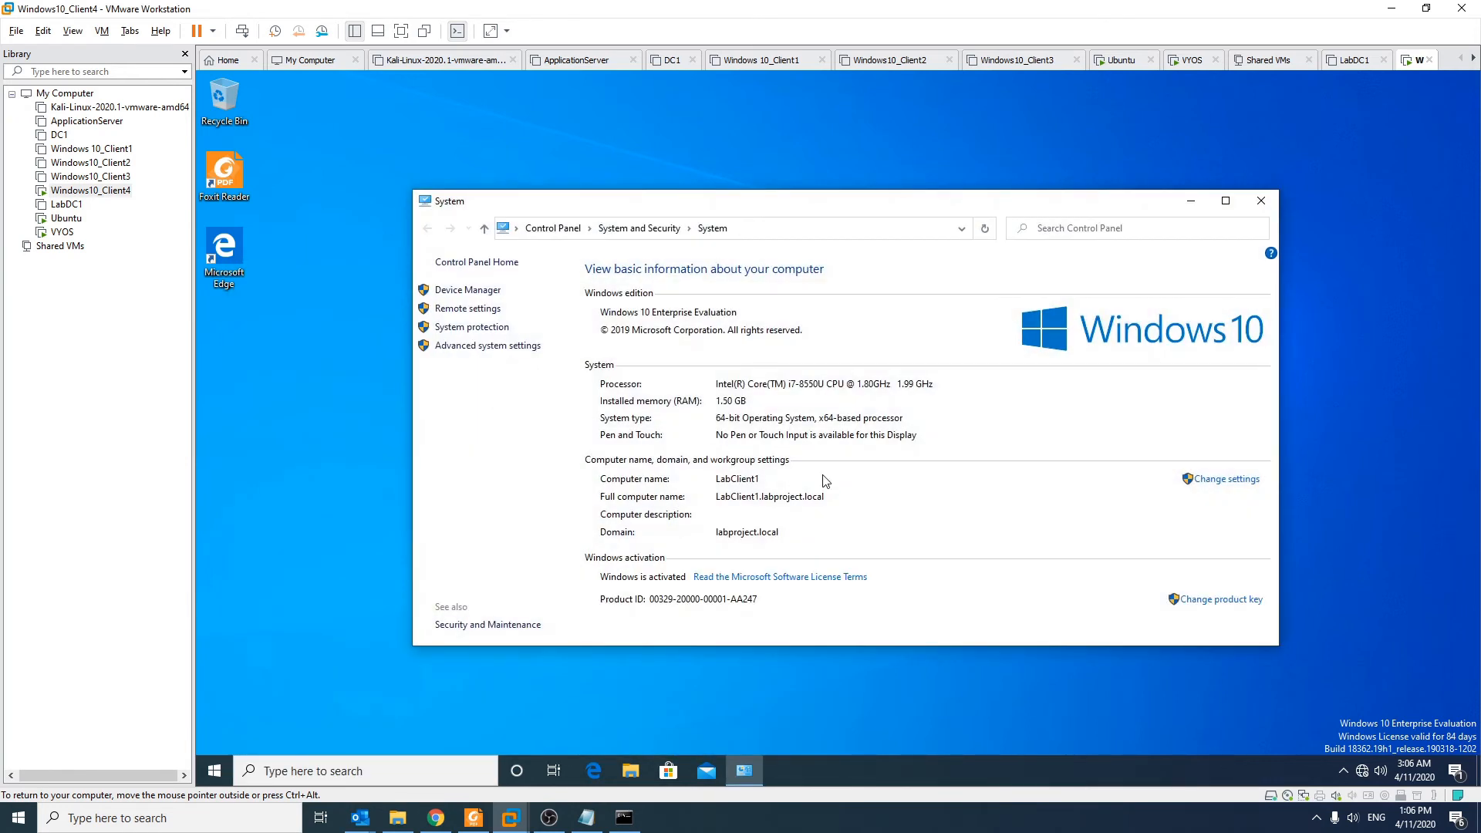
click(1223, 479)
click(588, 418)
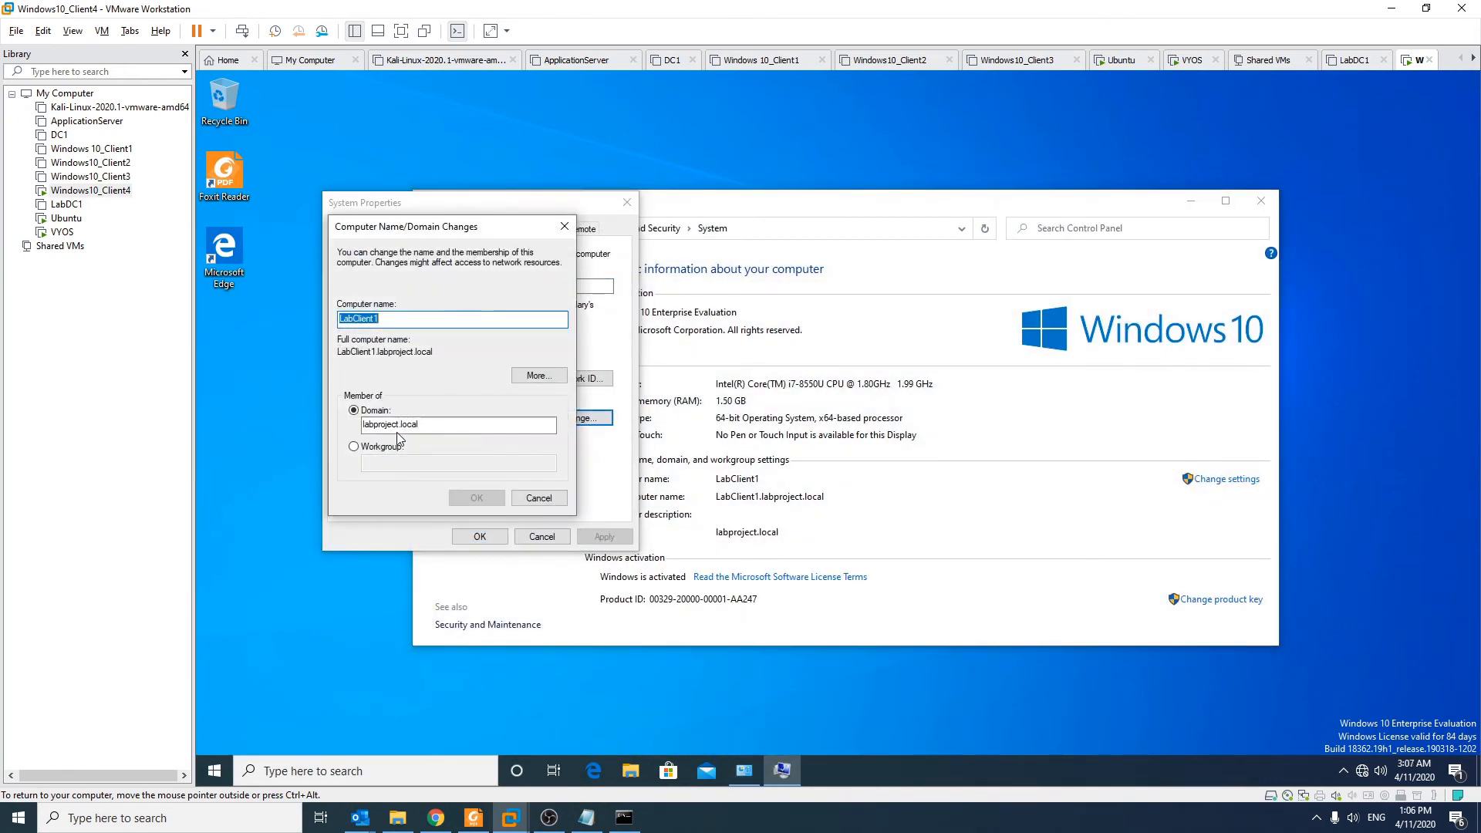
Step: Move the guest out of the domain into workgroup 1 using the domain administrator credentials
click(354, 446)
text(1)
click(477, 498)
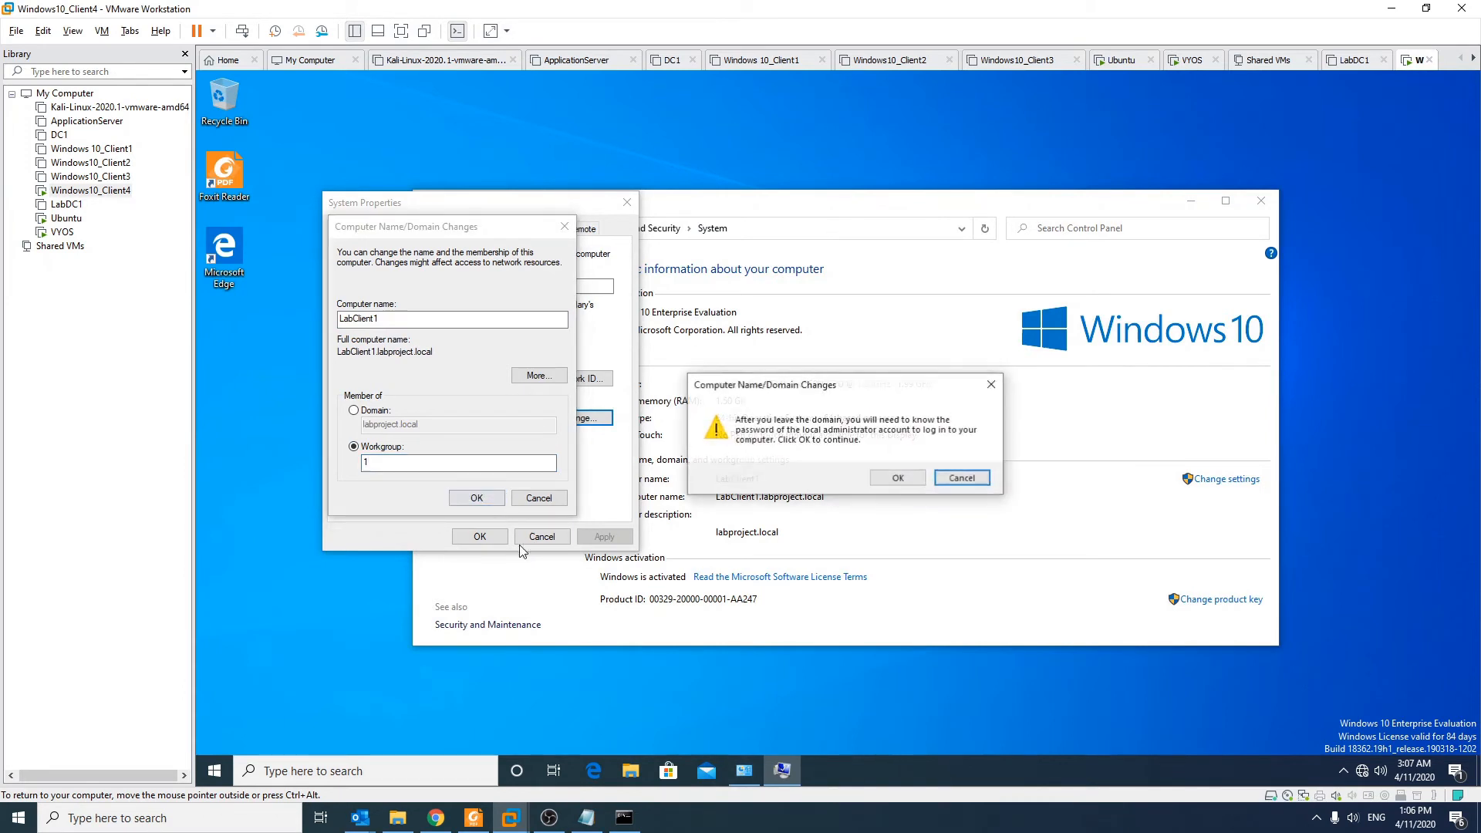
click(898, 478)
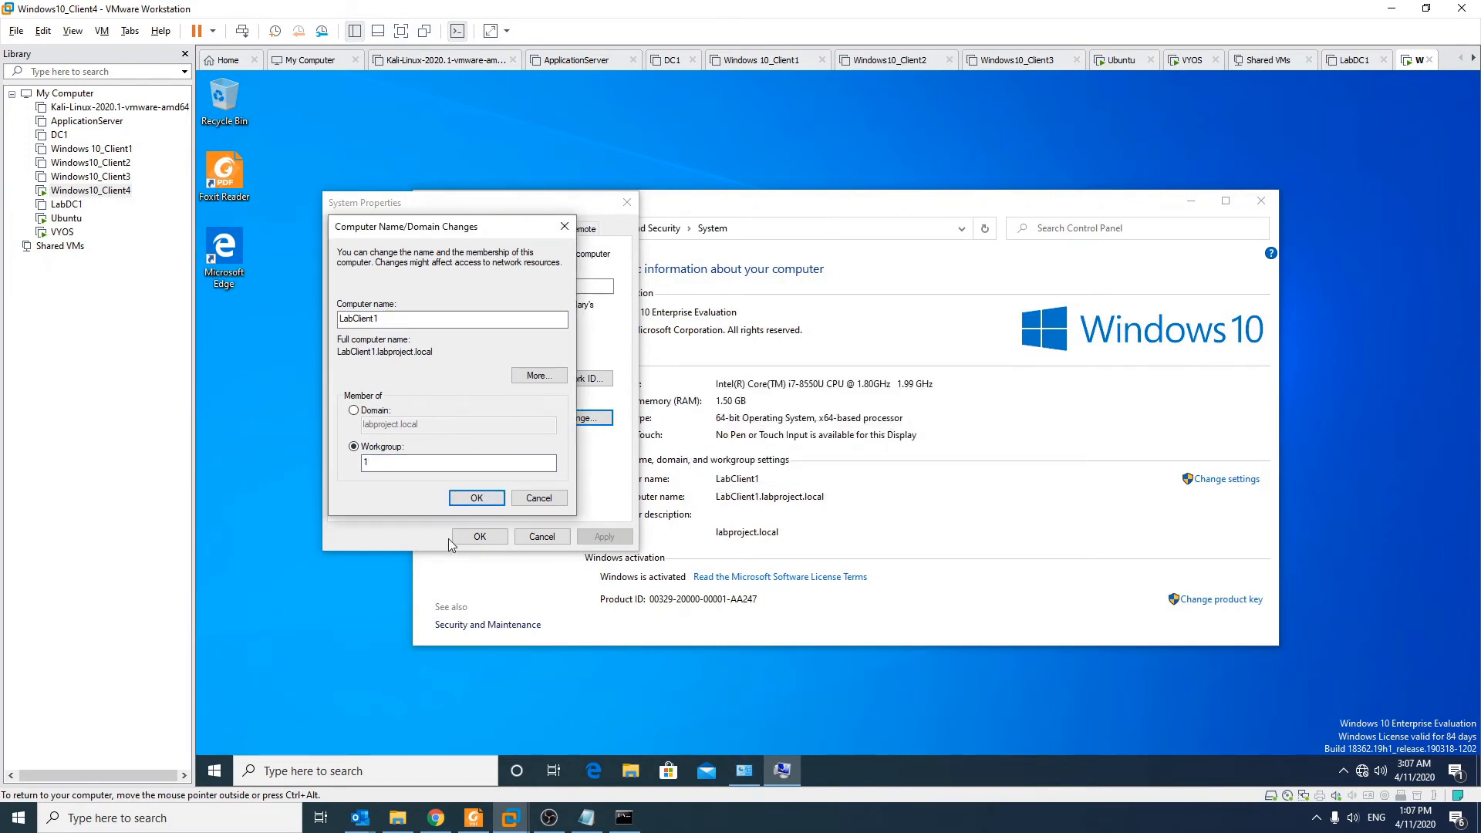
click(476, 497)
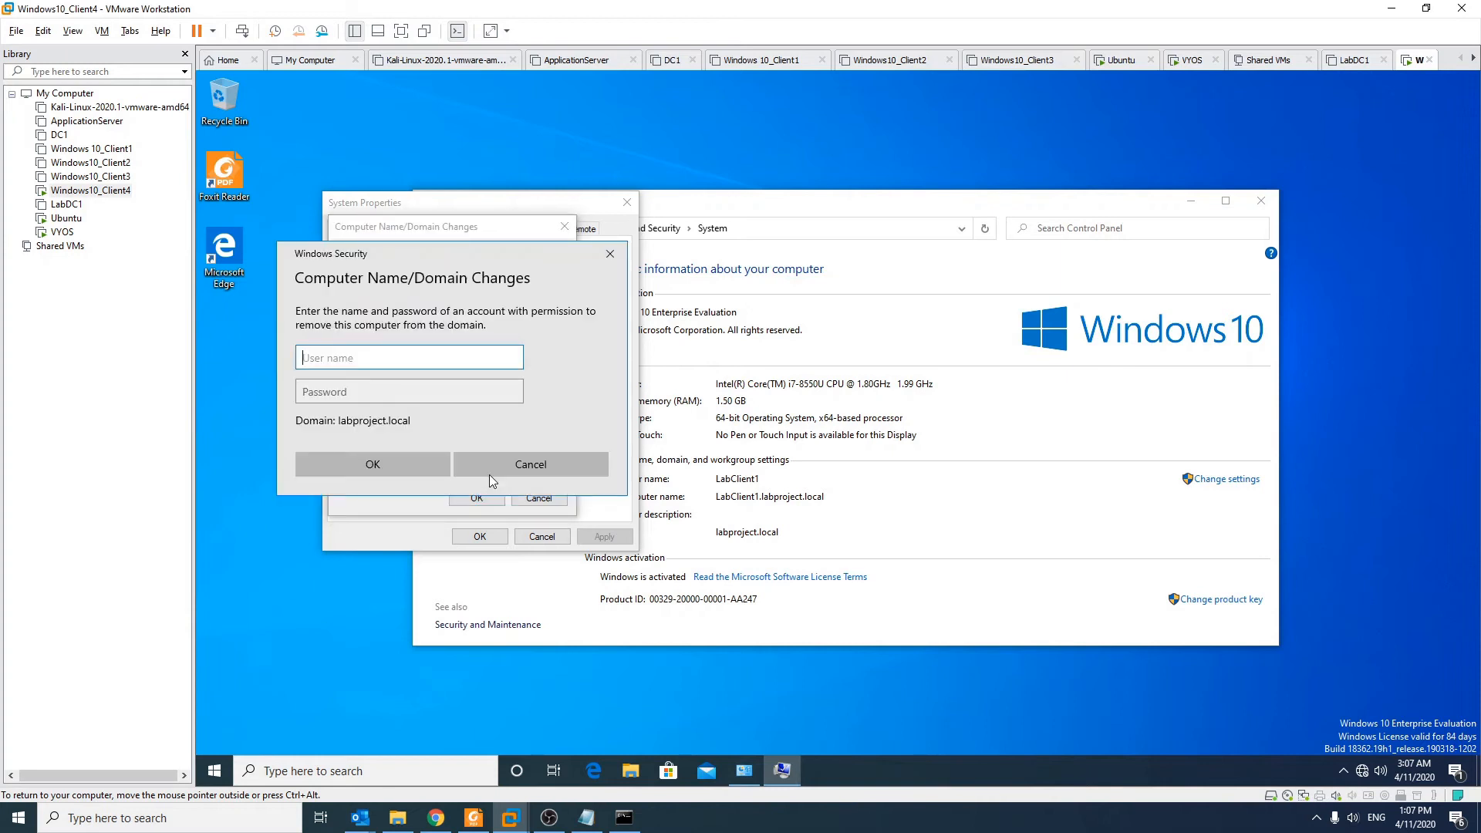
text(administrator)
key(Tab)
text(Pa$$w0rd)
key(Return)
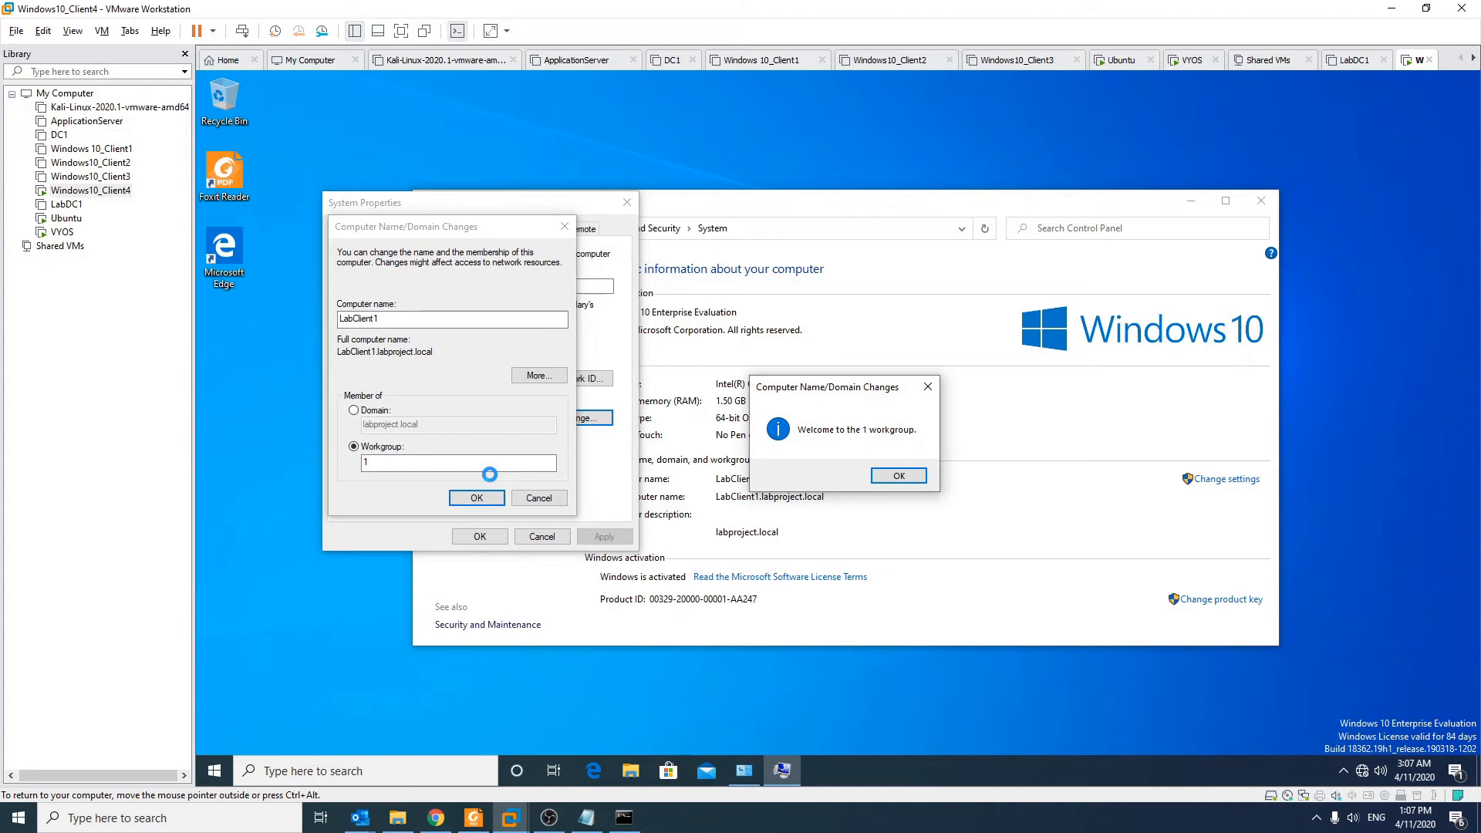
click(903, 477)
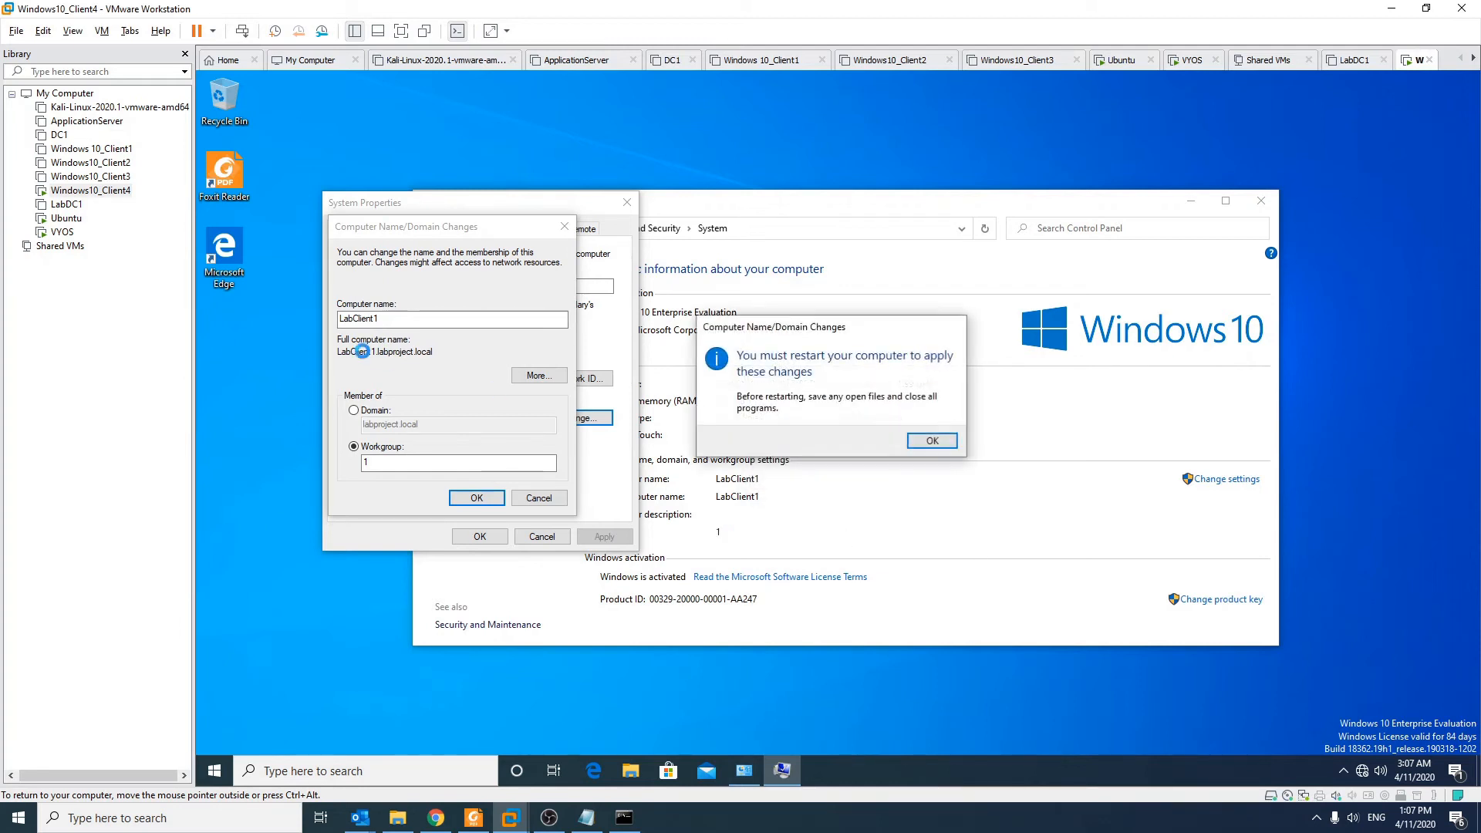
click(933, 441)
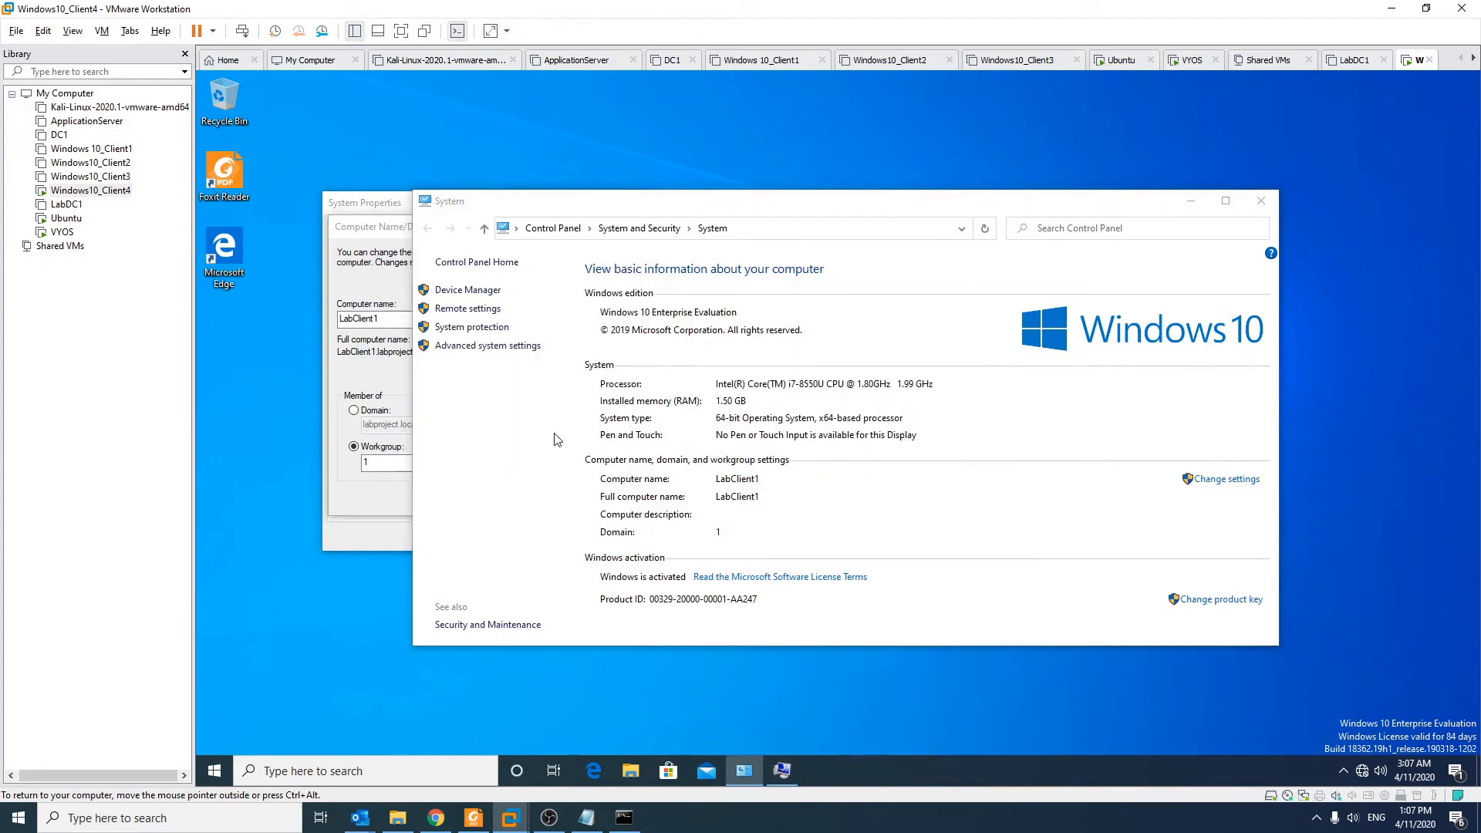
click(1191, 201)
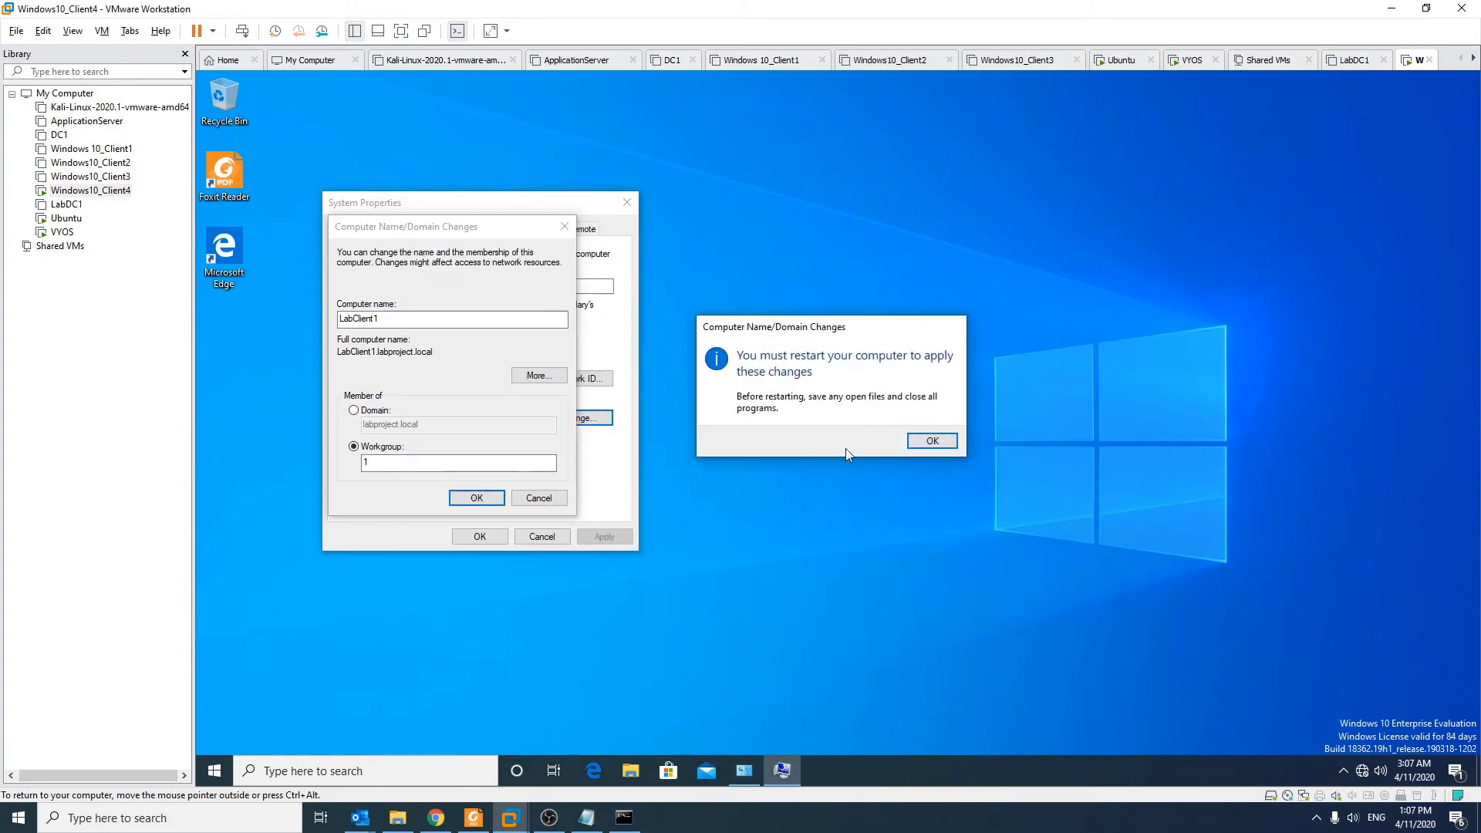
click(903, 437)
Step: Rename the computer to LabClient2 and restart the VM
text(LabClient2)
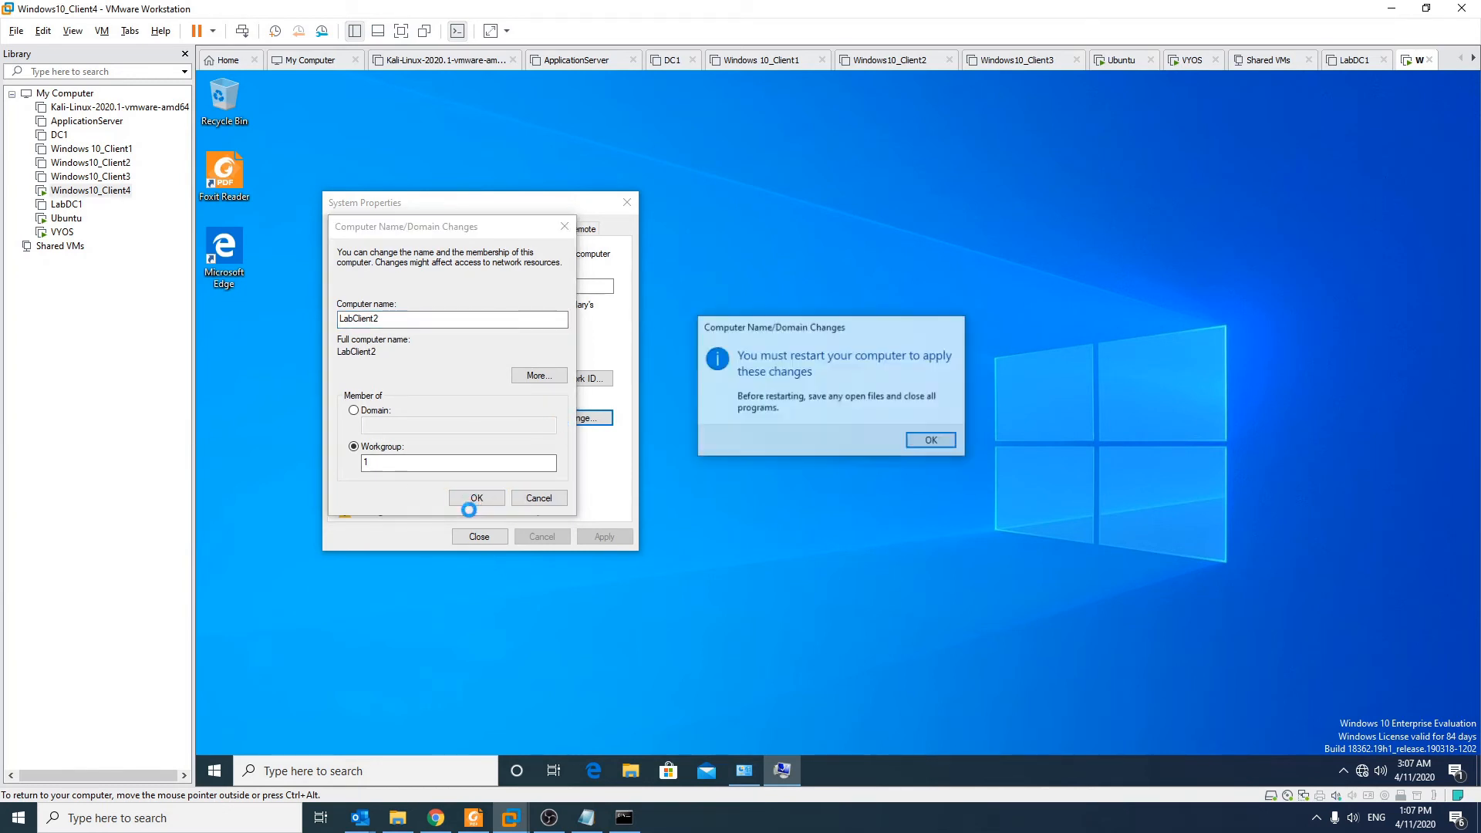
click(937, 443)
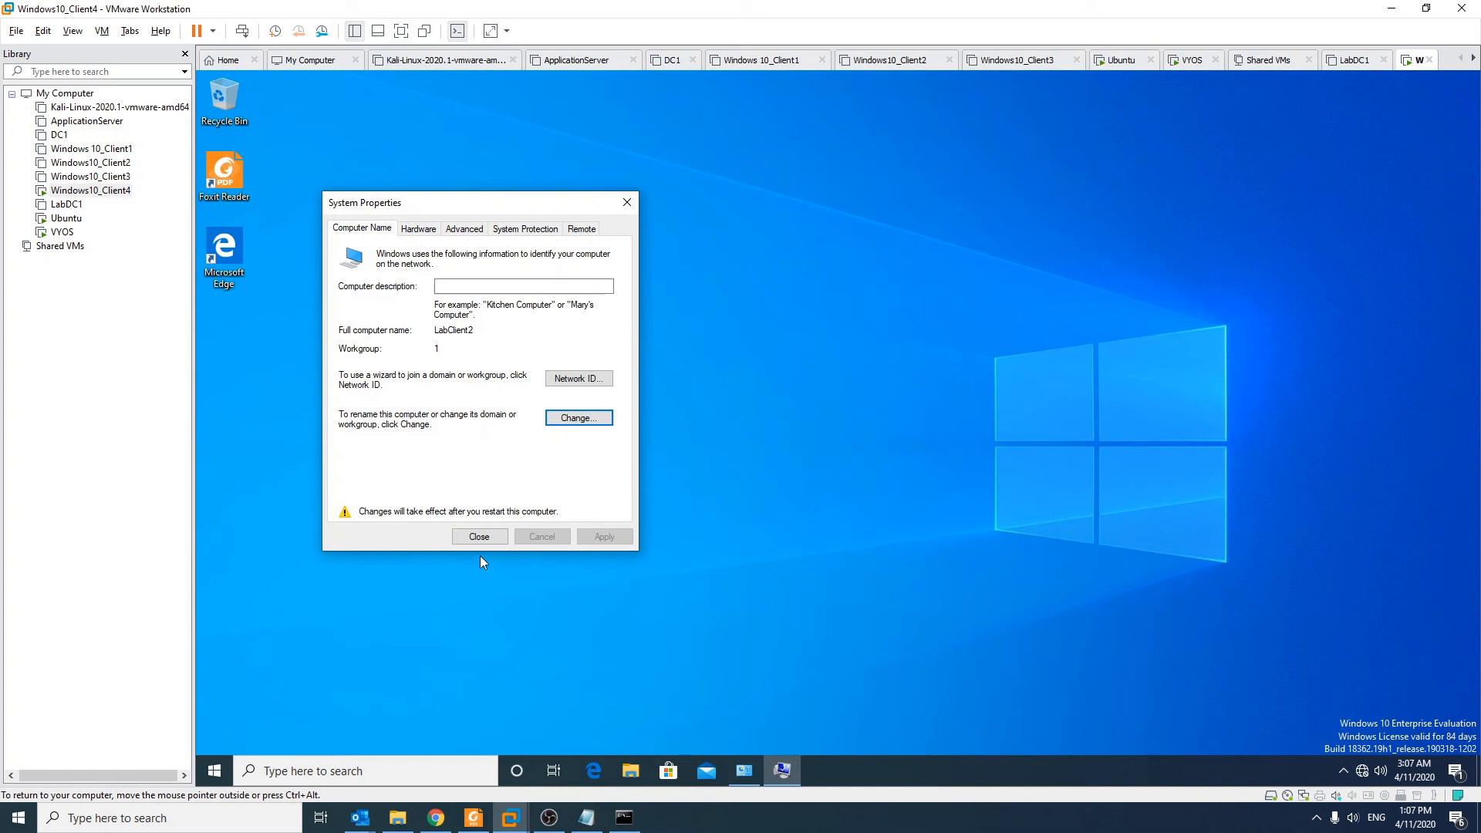
click(488, 541)
click(858, 435)
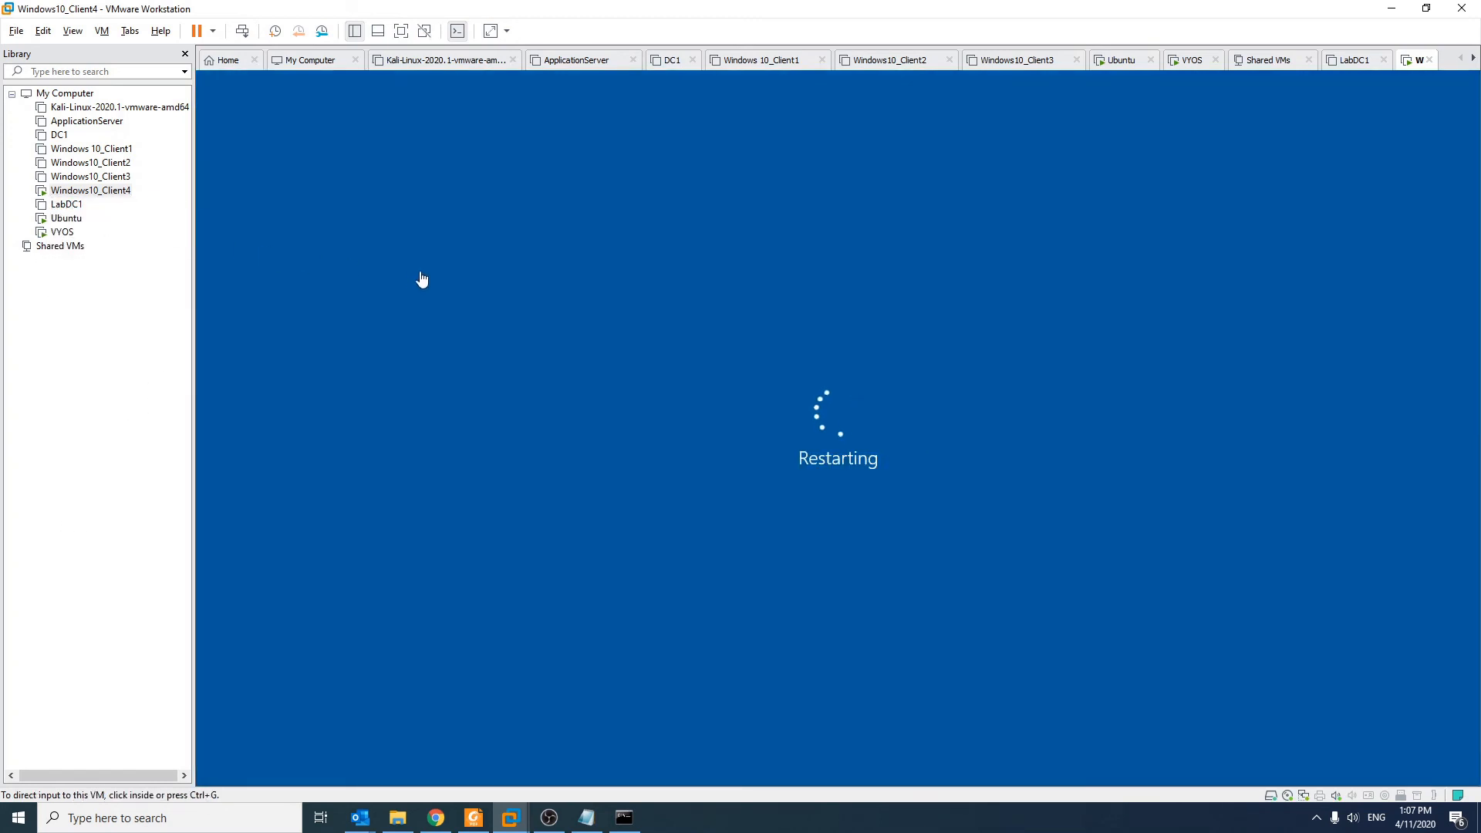
Step: Run hostname and whoami in a Command Prompt to confirm LabClient2 with a local login
click(402, 294)
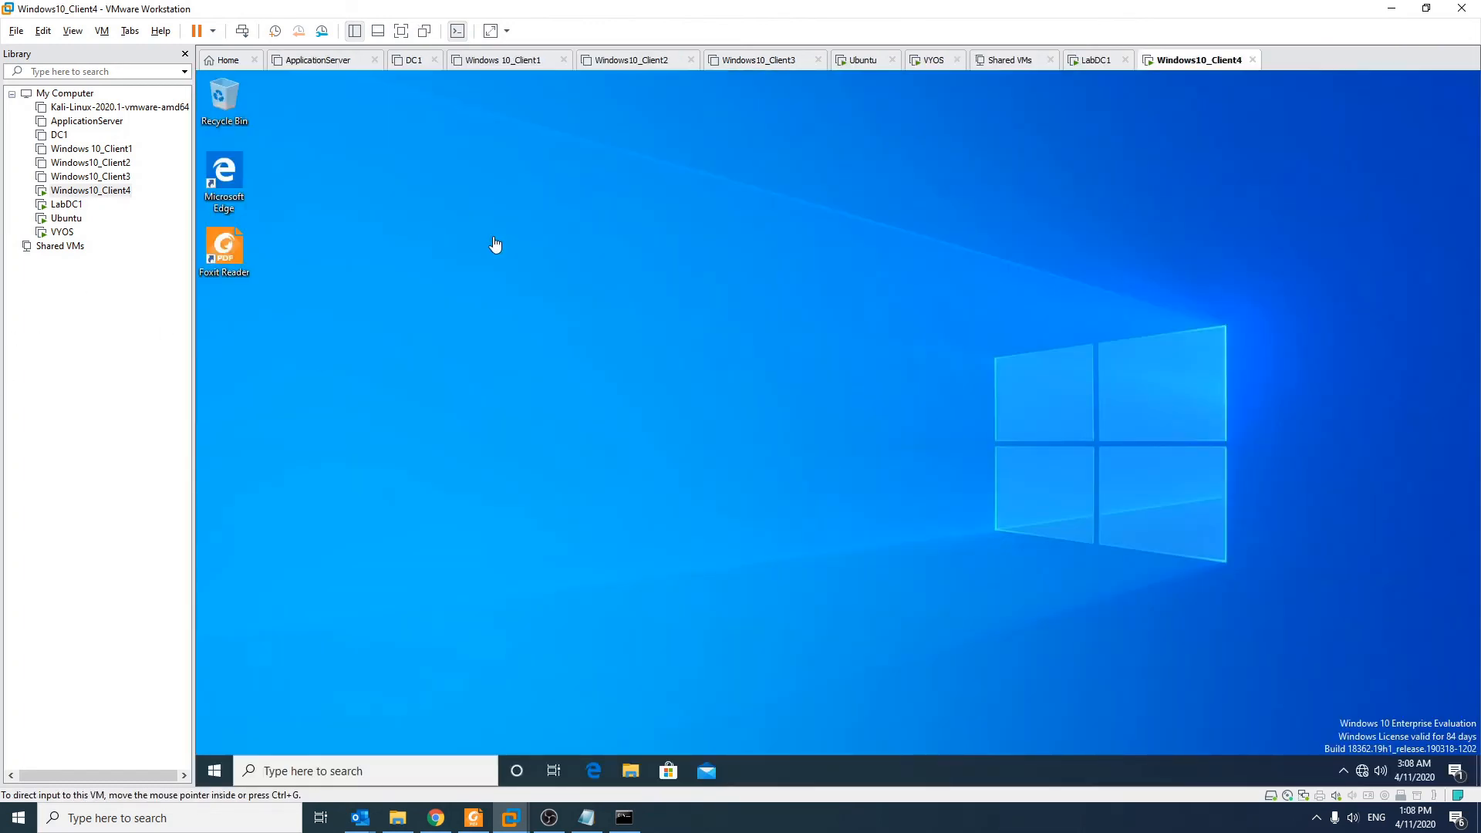
key(super)
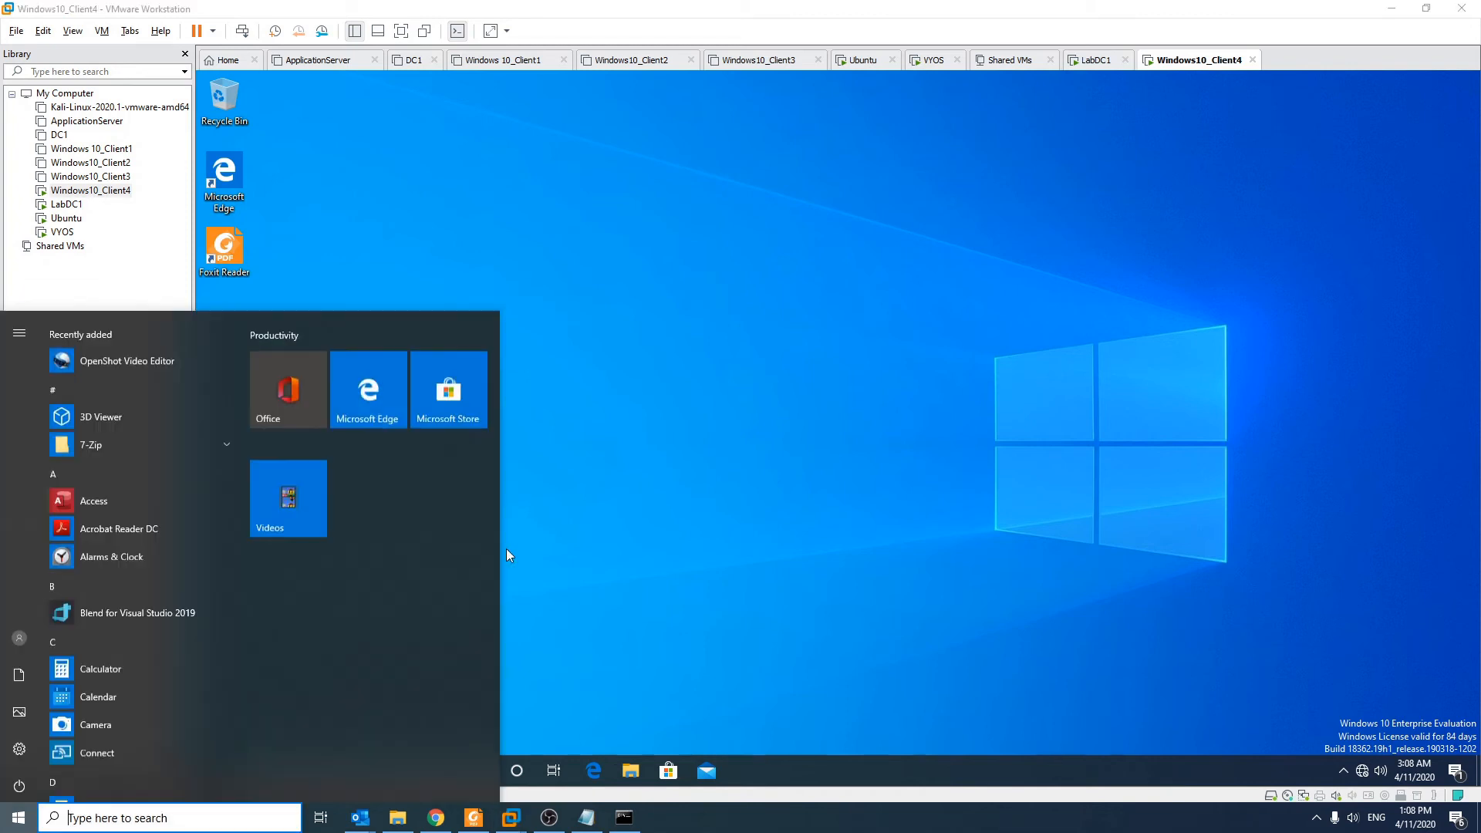
click(506, 549)
key(super)
text(cmd)
key(Return)
text(h)
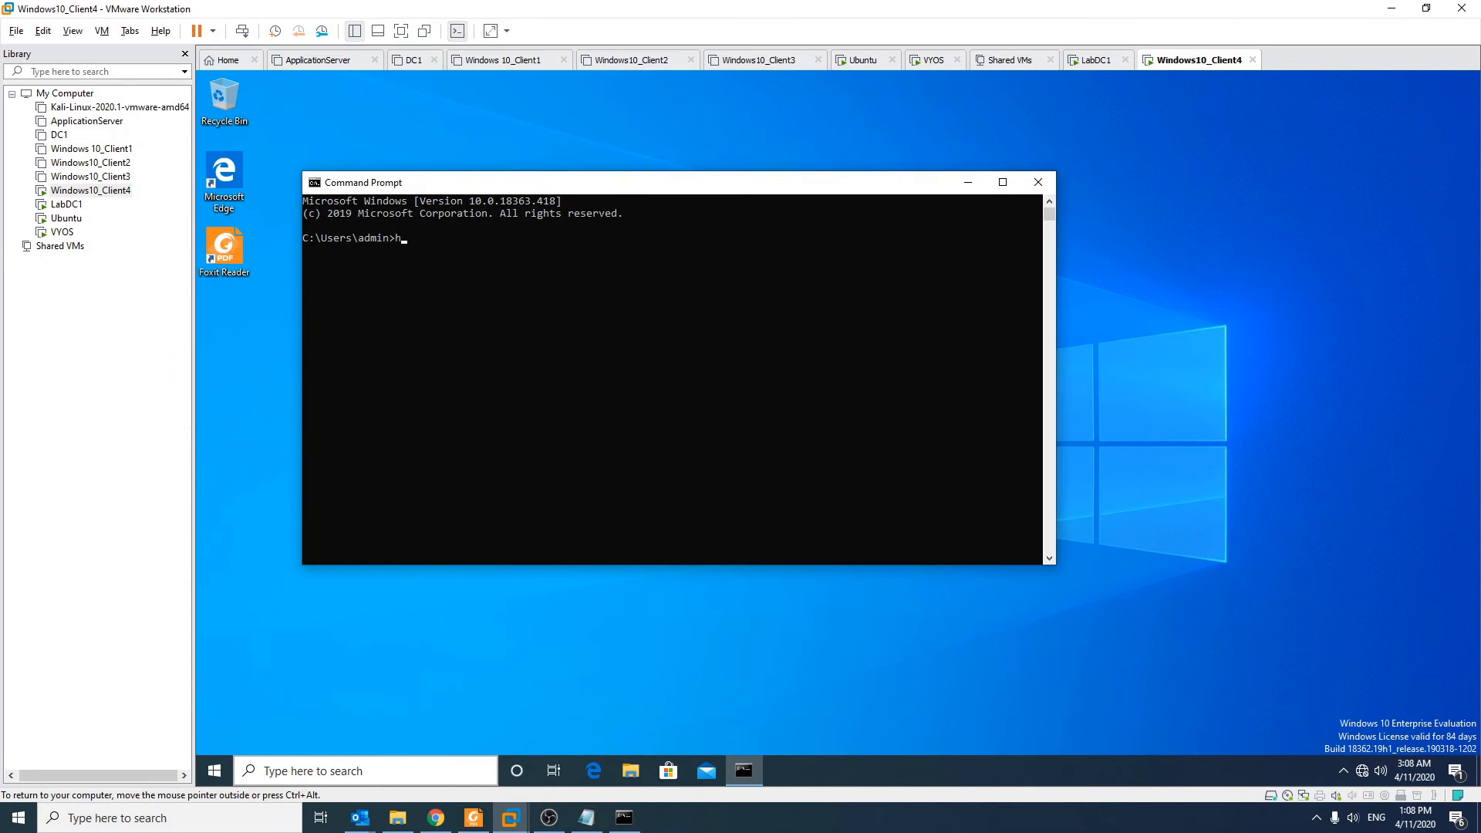
text(ostname)
key(Return)
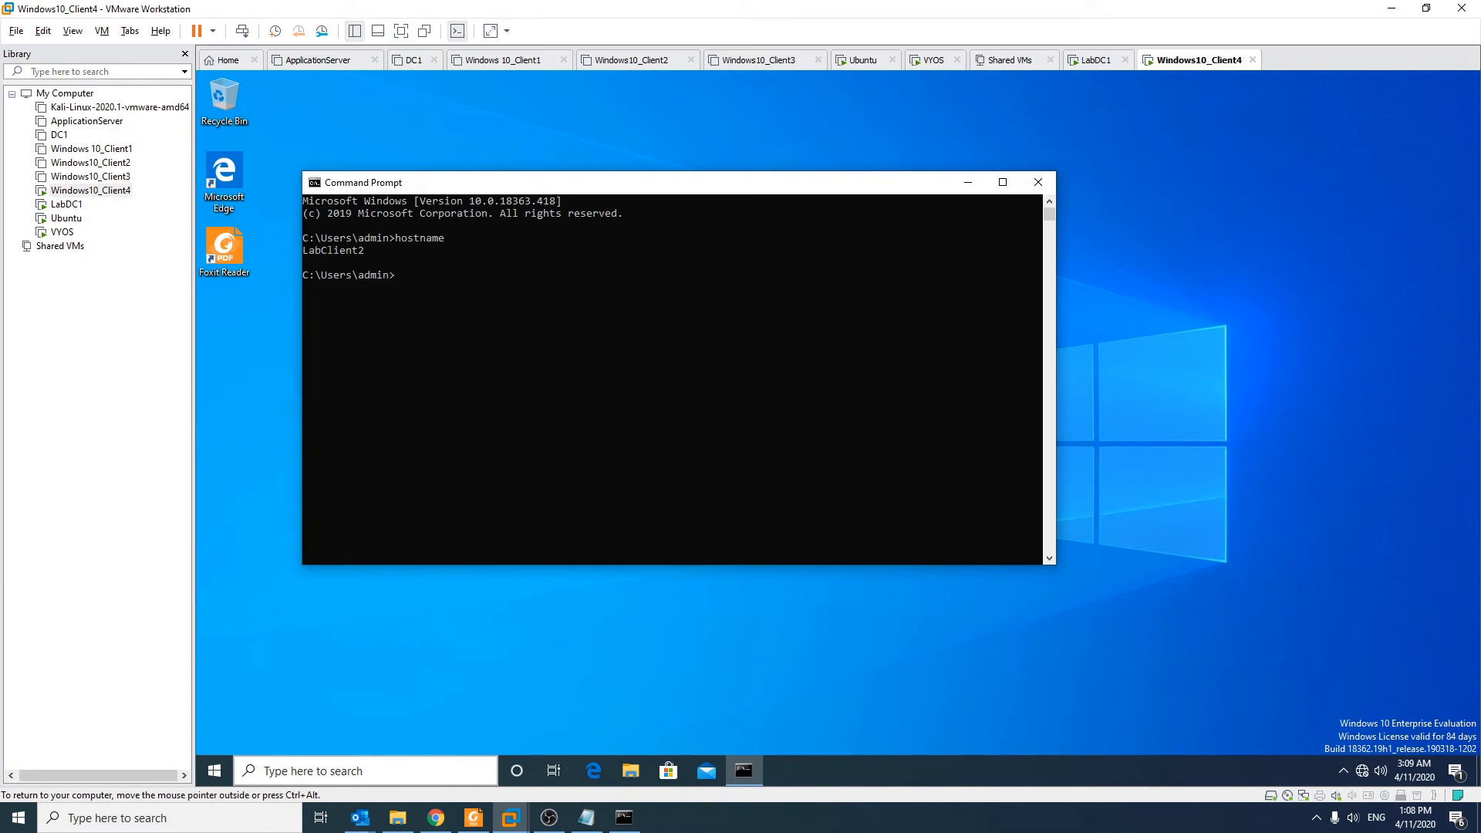
text(whoami)
key(Return)
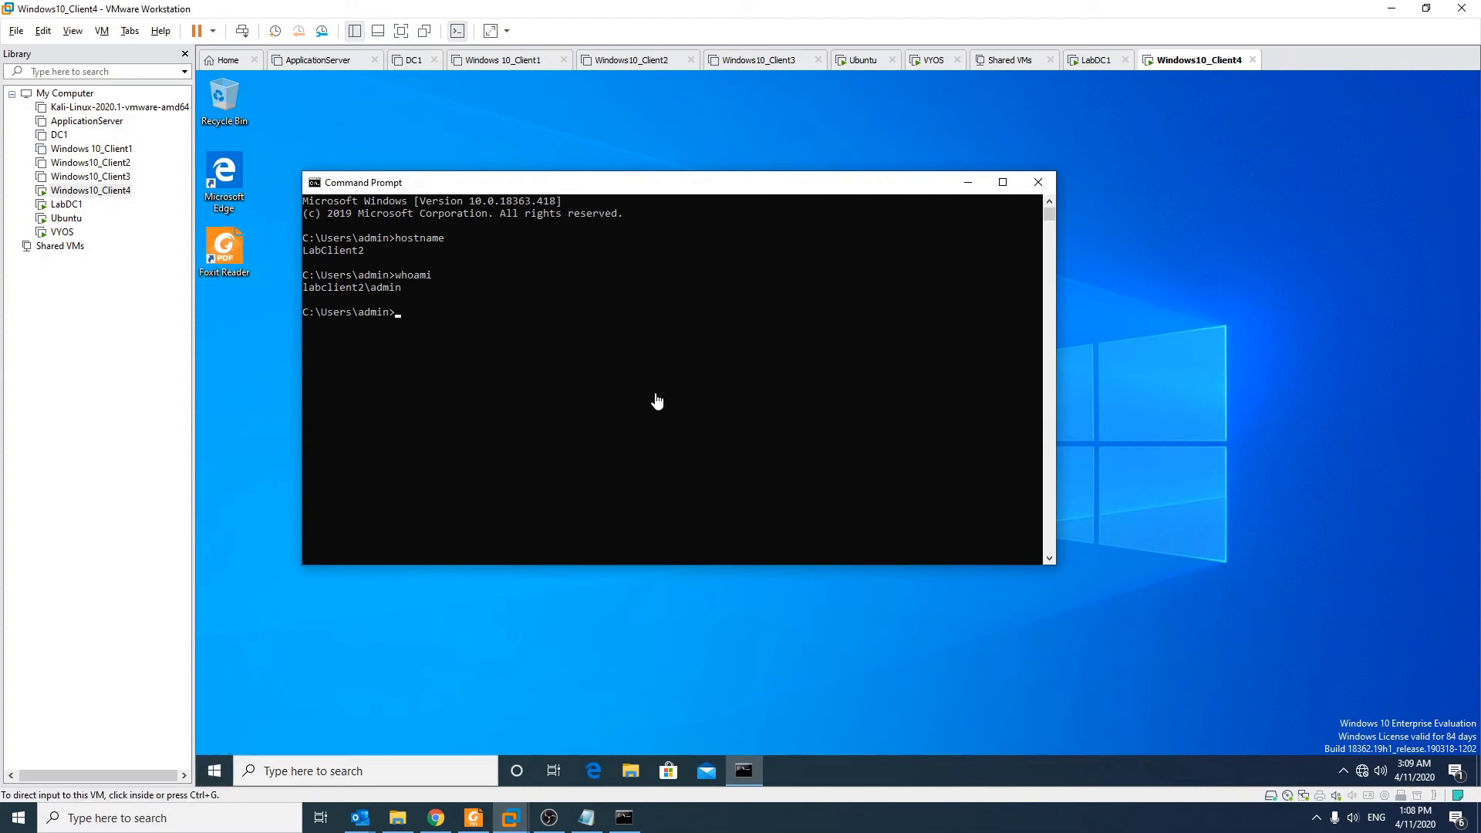
click(214, 766)
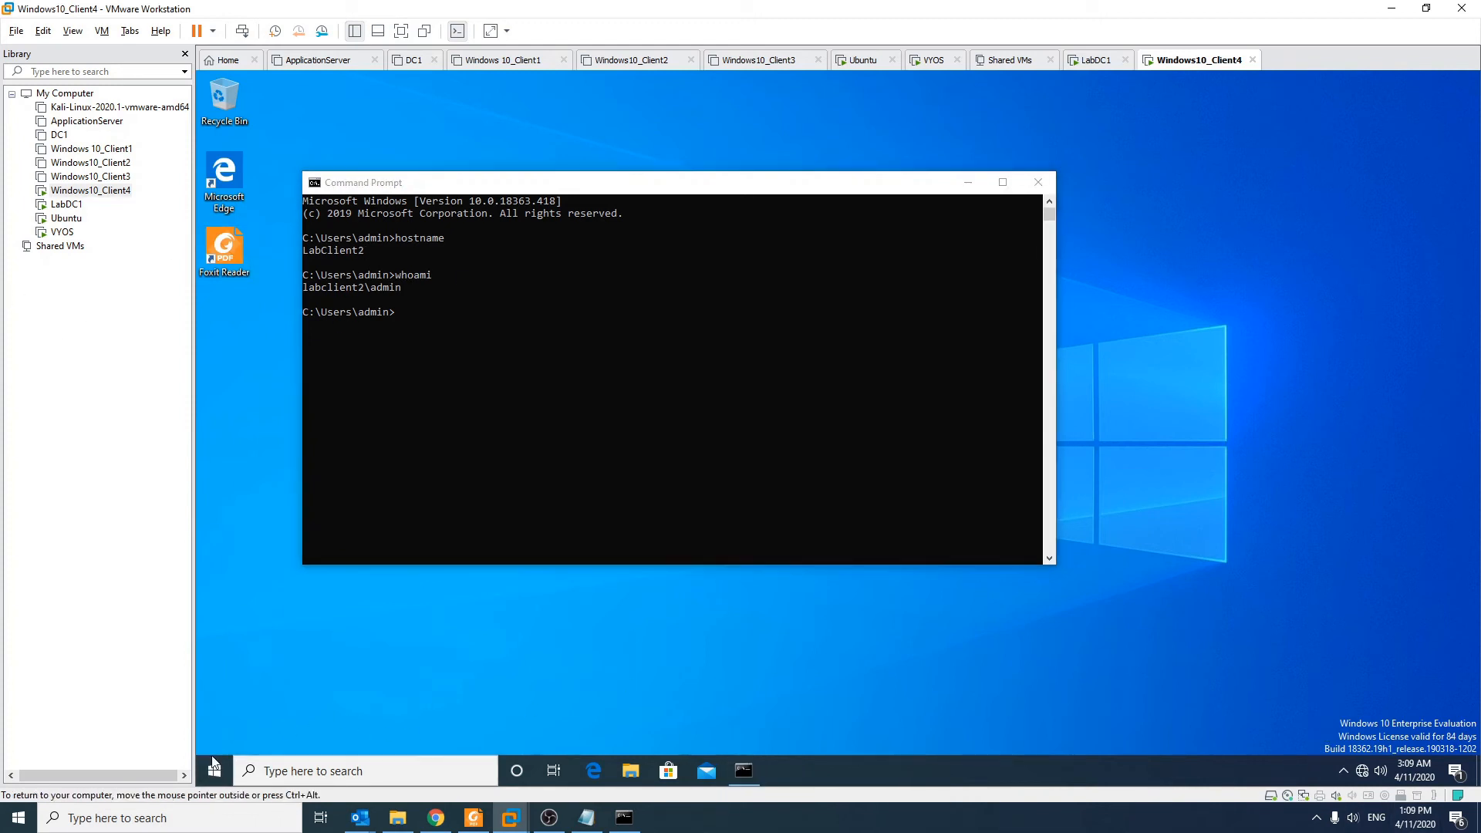
Step: Give Ethernet0 static IP 192.168.1.106 with DNS server 192.168.2.250 via ncpa.cpl
text(ncp)
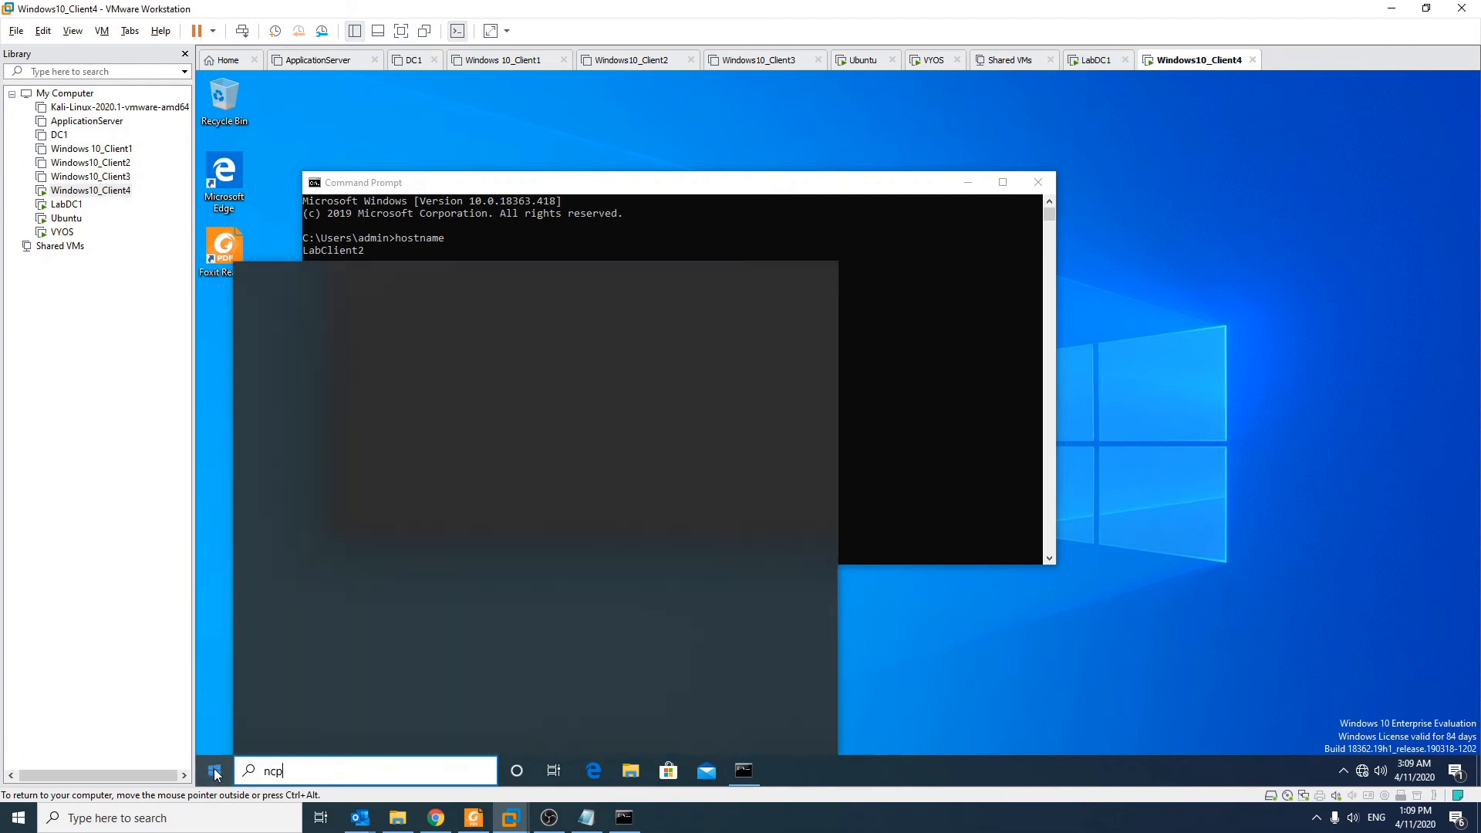
text(a.cpla)
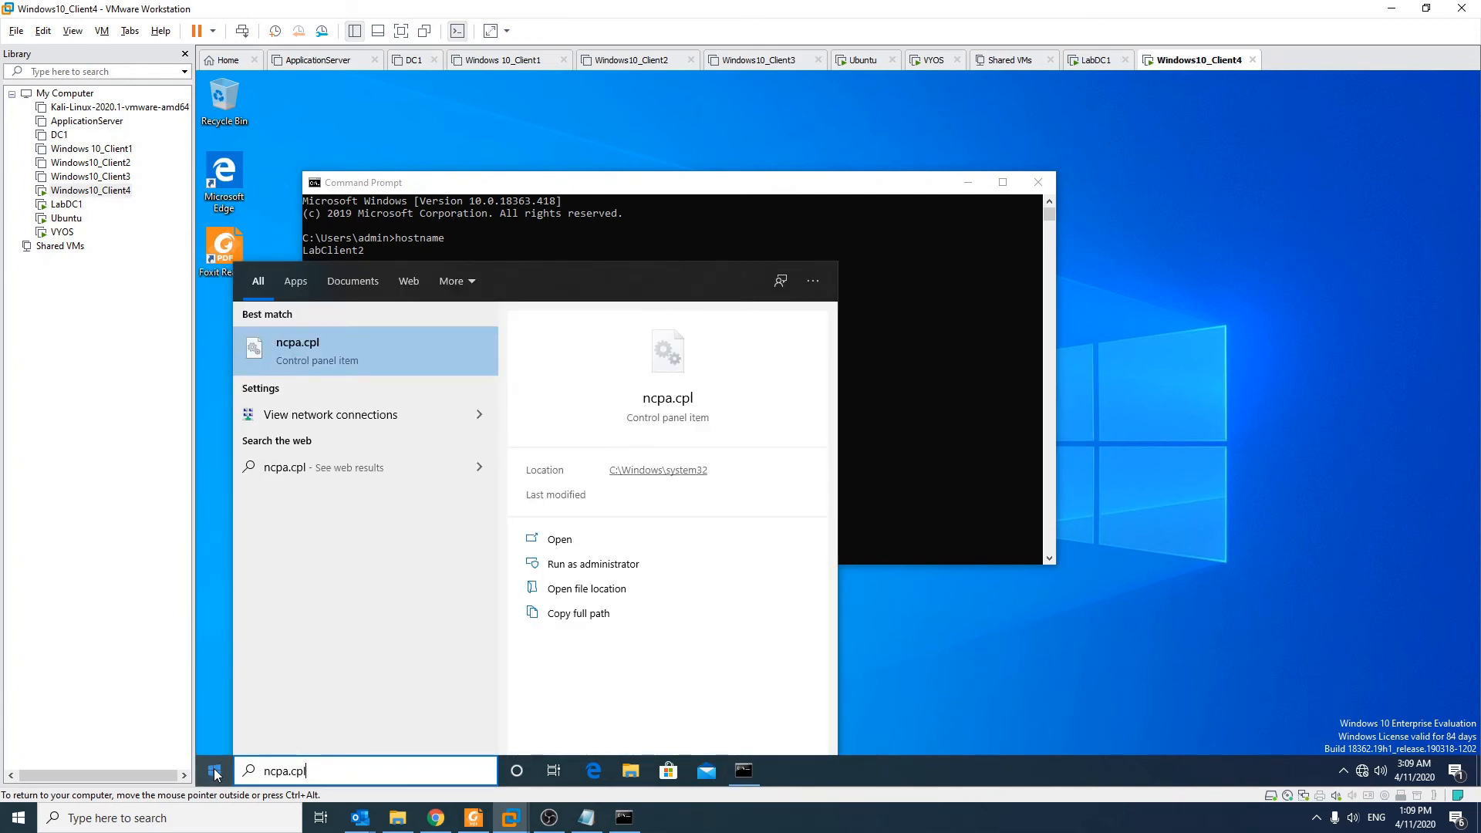
key(Return)
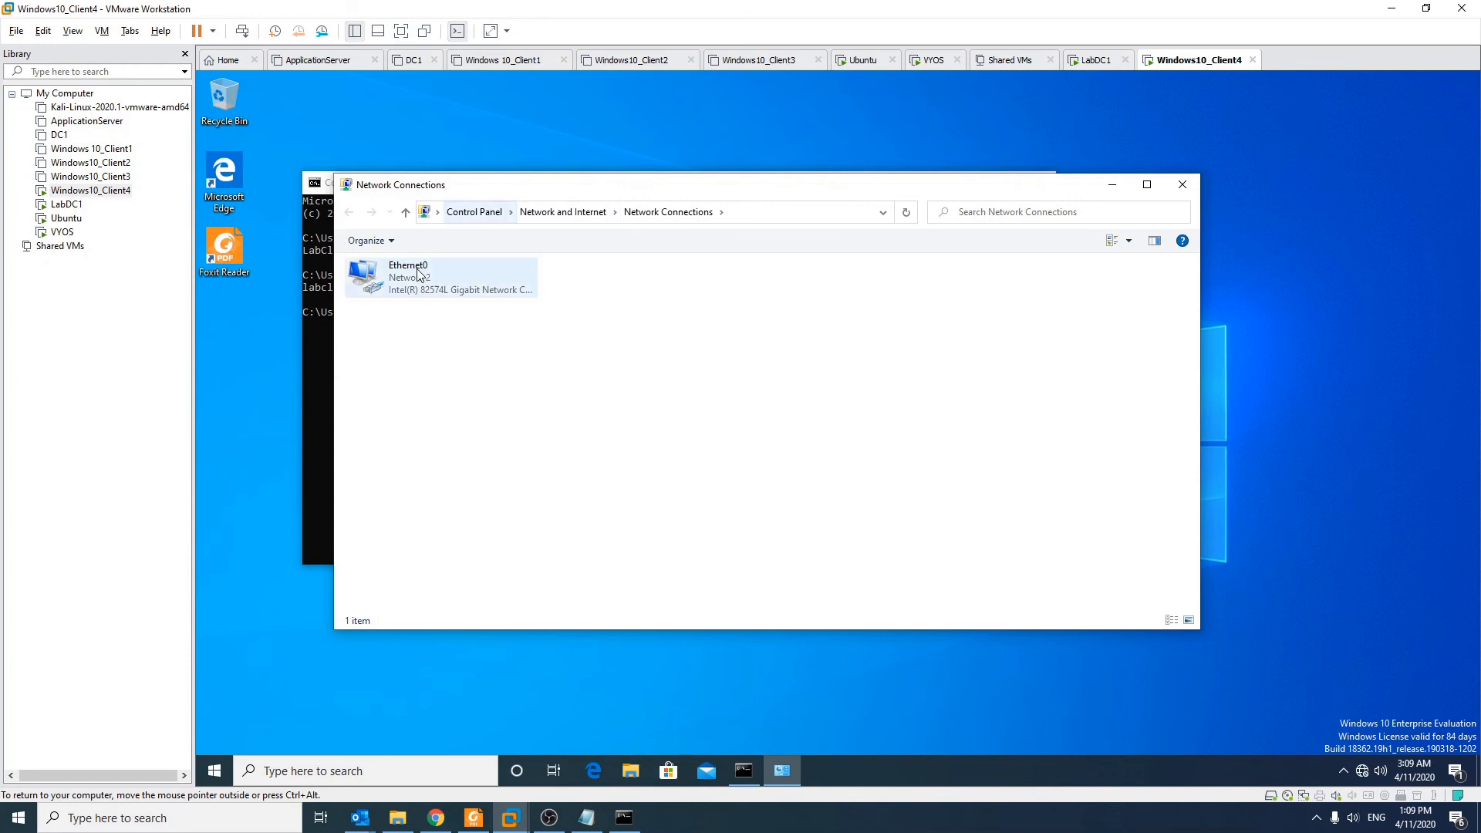
right_click(418, 274)
click(448, 422)
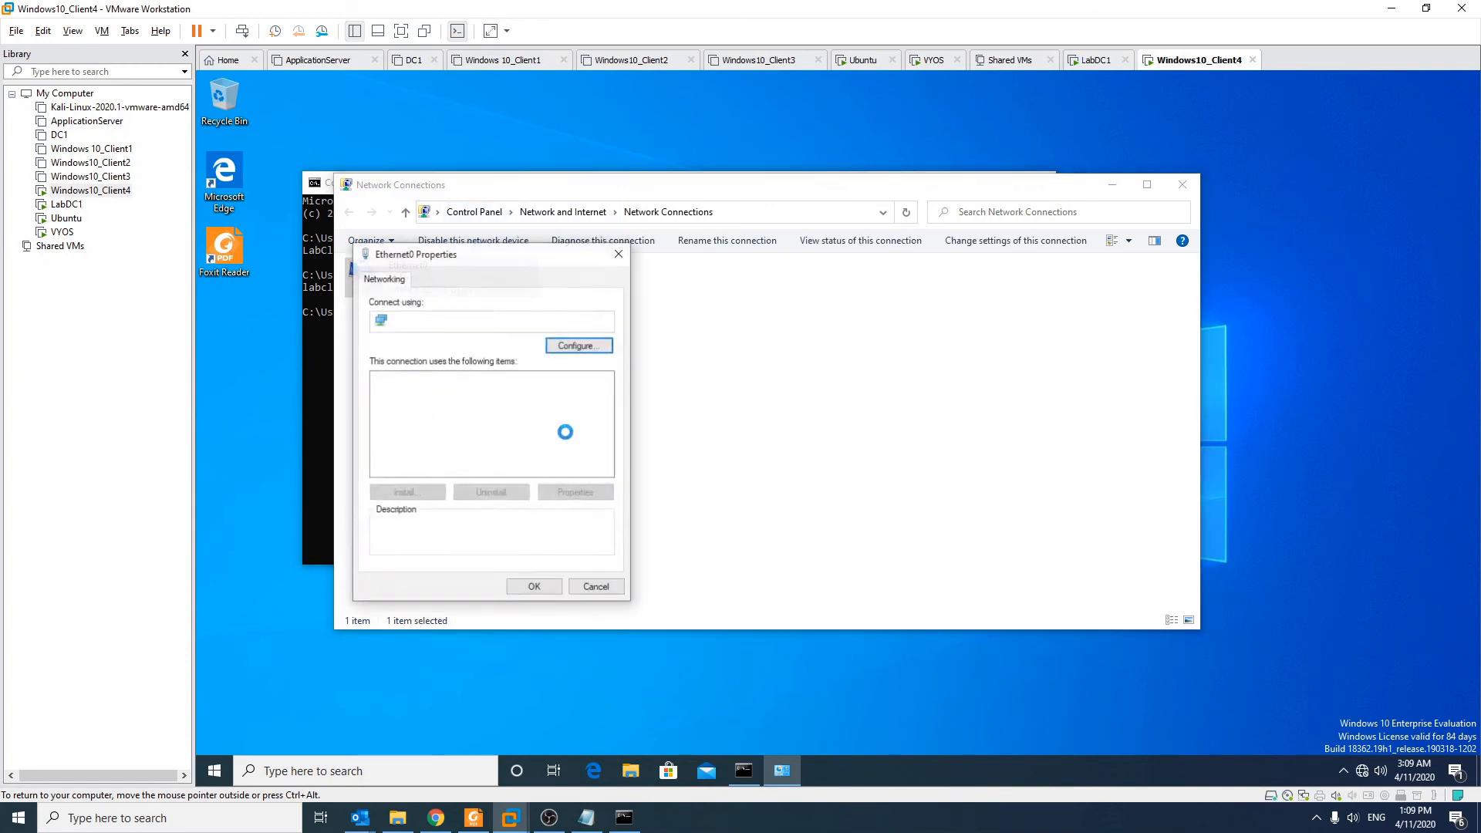
double_click(517, 418)
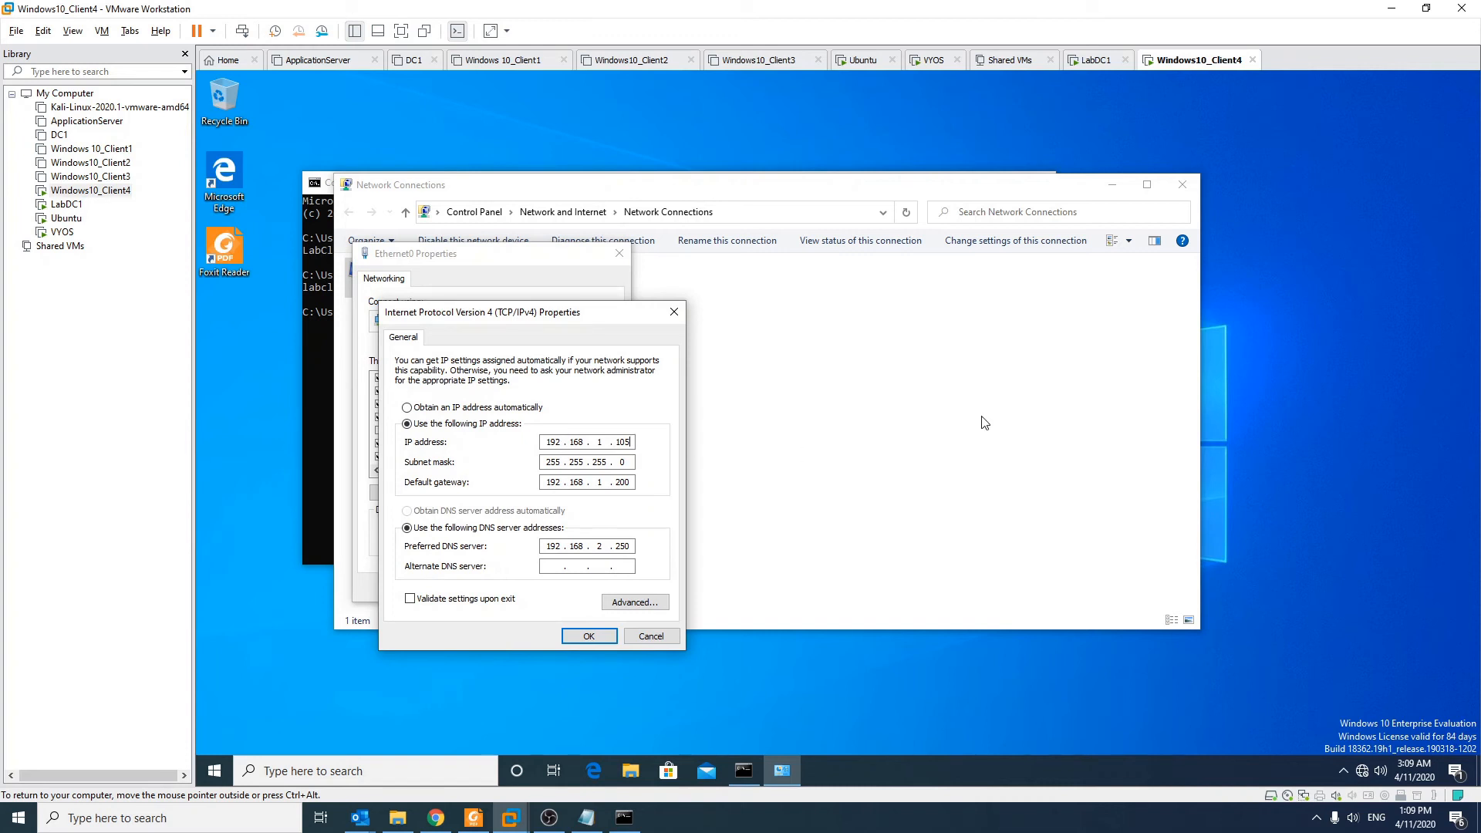
click(589, 636)
click(530, 589)
click(1114, 186)
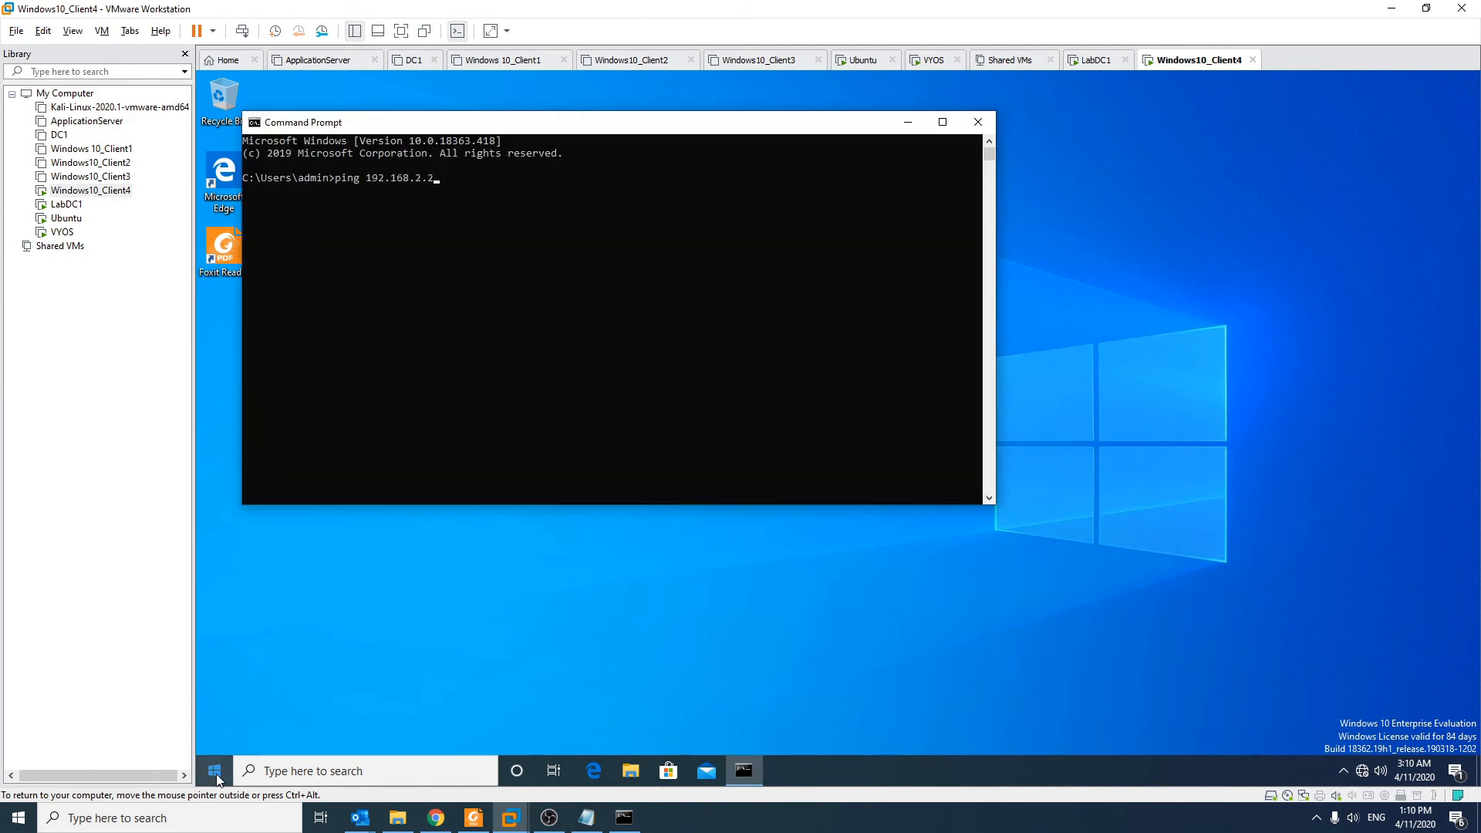
Step: Ping the DNS server 192.168.2.250 from Command Prompt, then stop the ping
text(50)
key(Return)
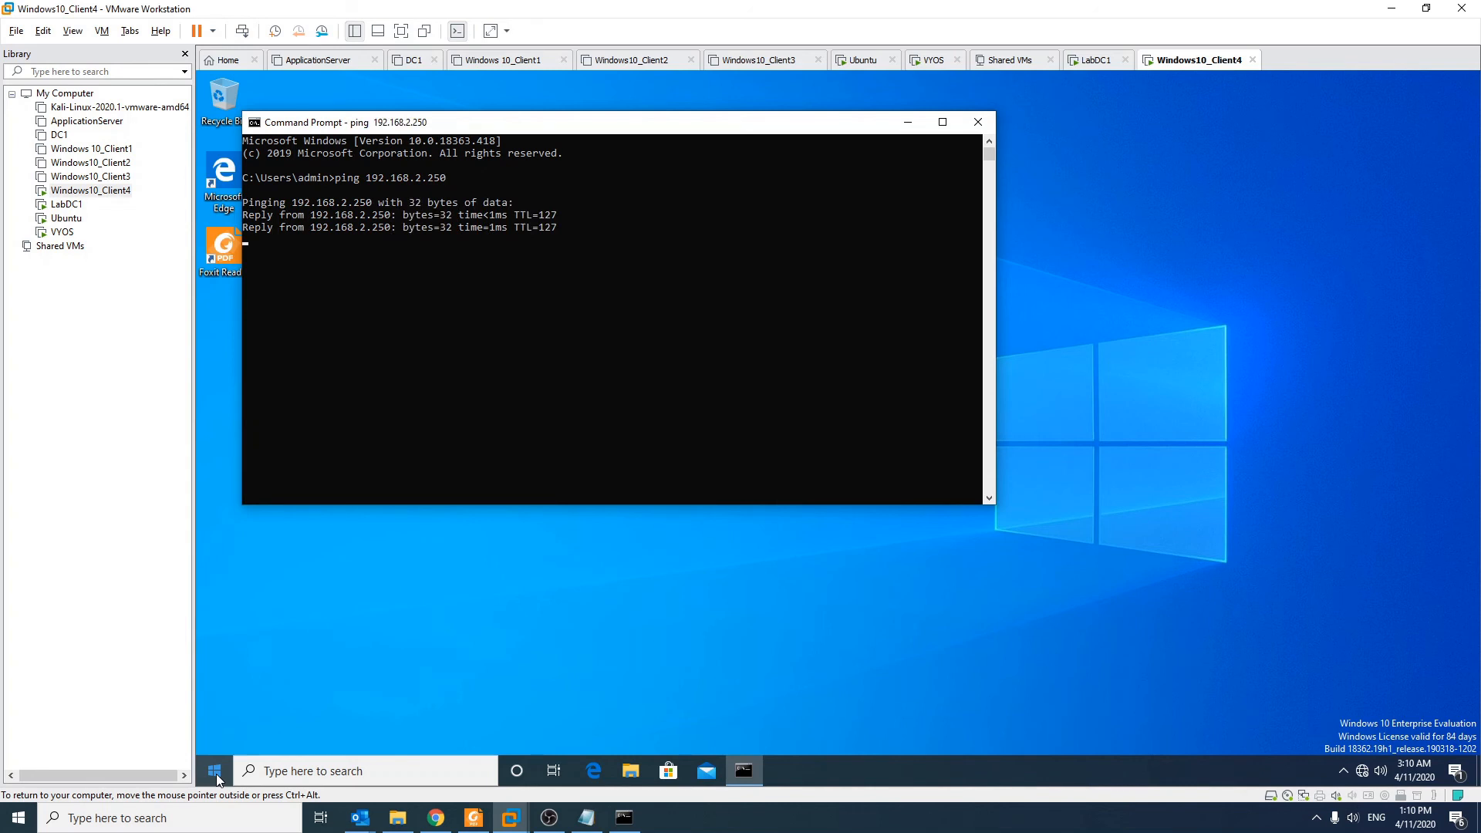
key(ctrl+c)
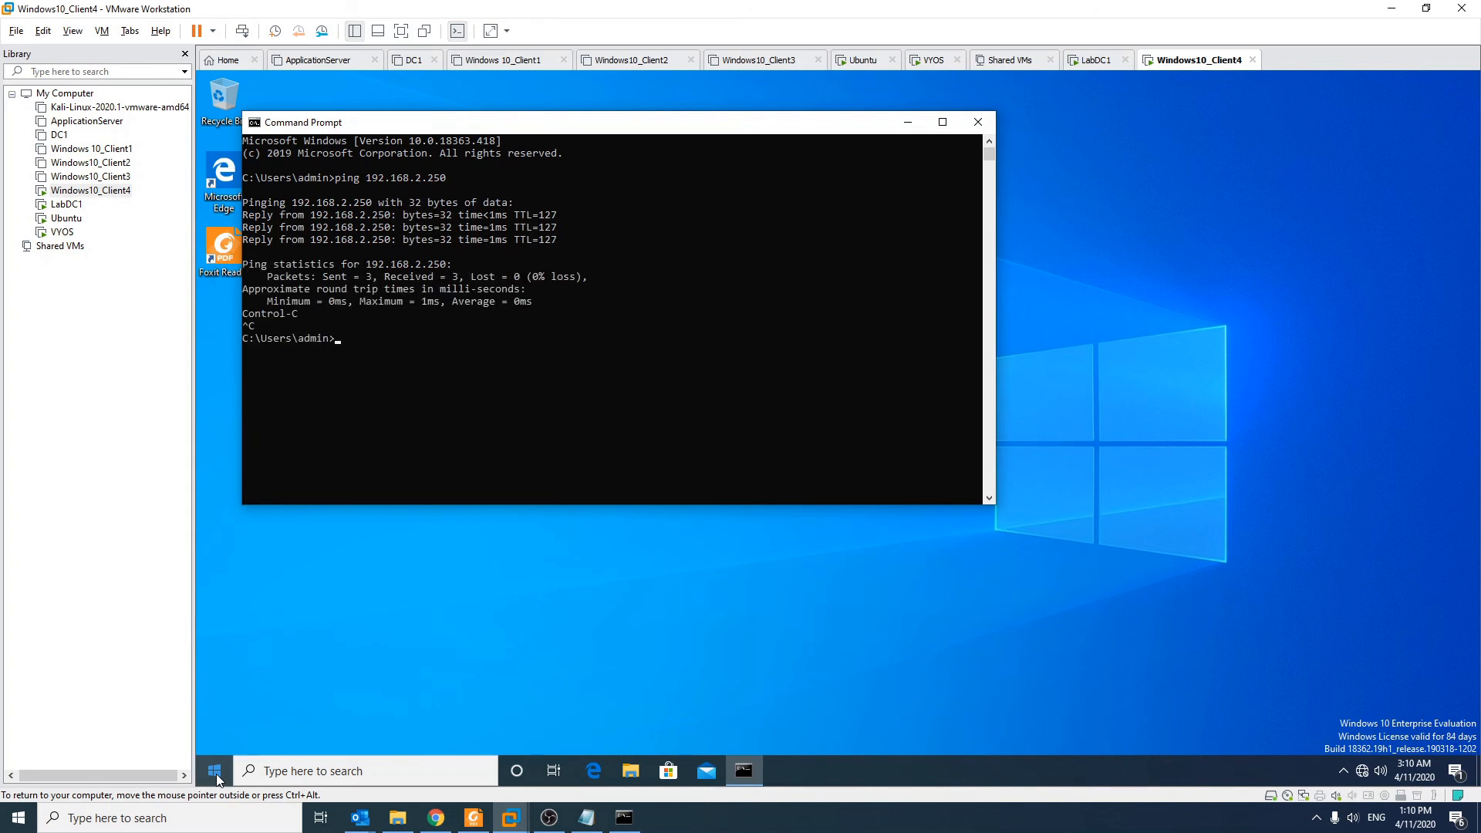
click(910, 117)
key(super)
Step: Open This PC's computer name settings and request joining the labproject.local domain
text(this)
right_click(414, 352)
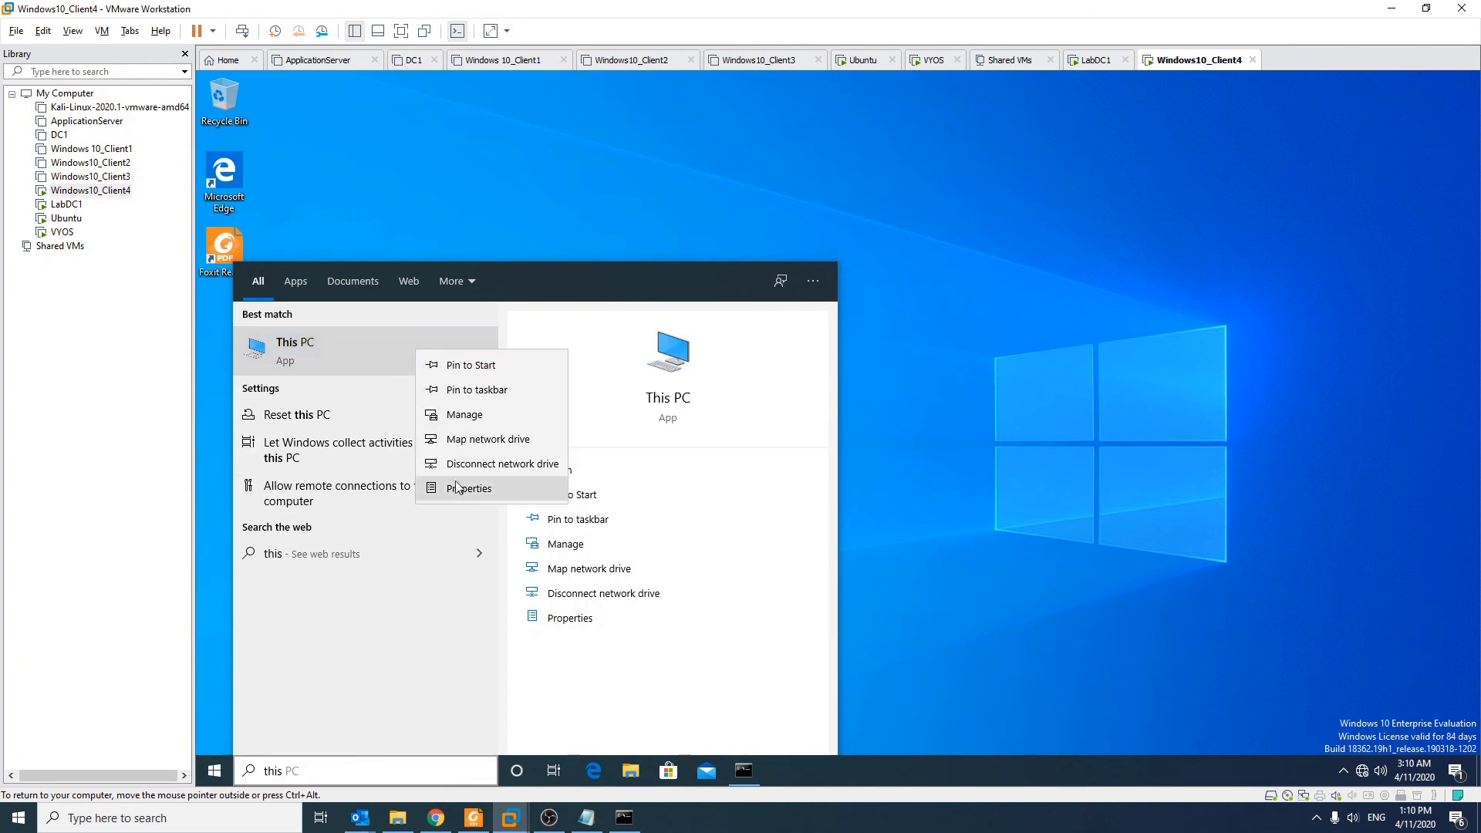
click(463, 489)
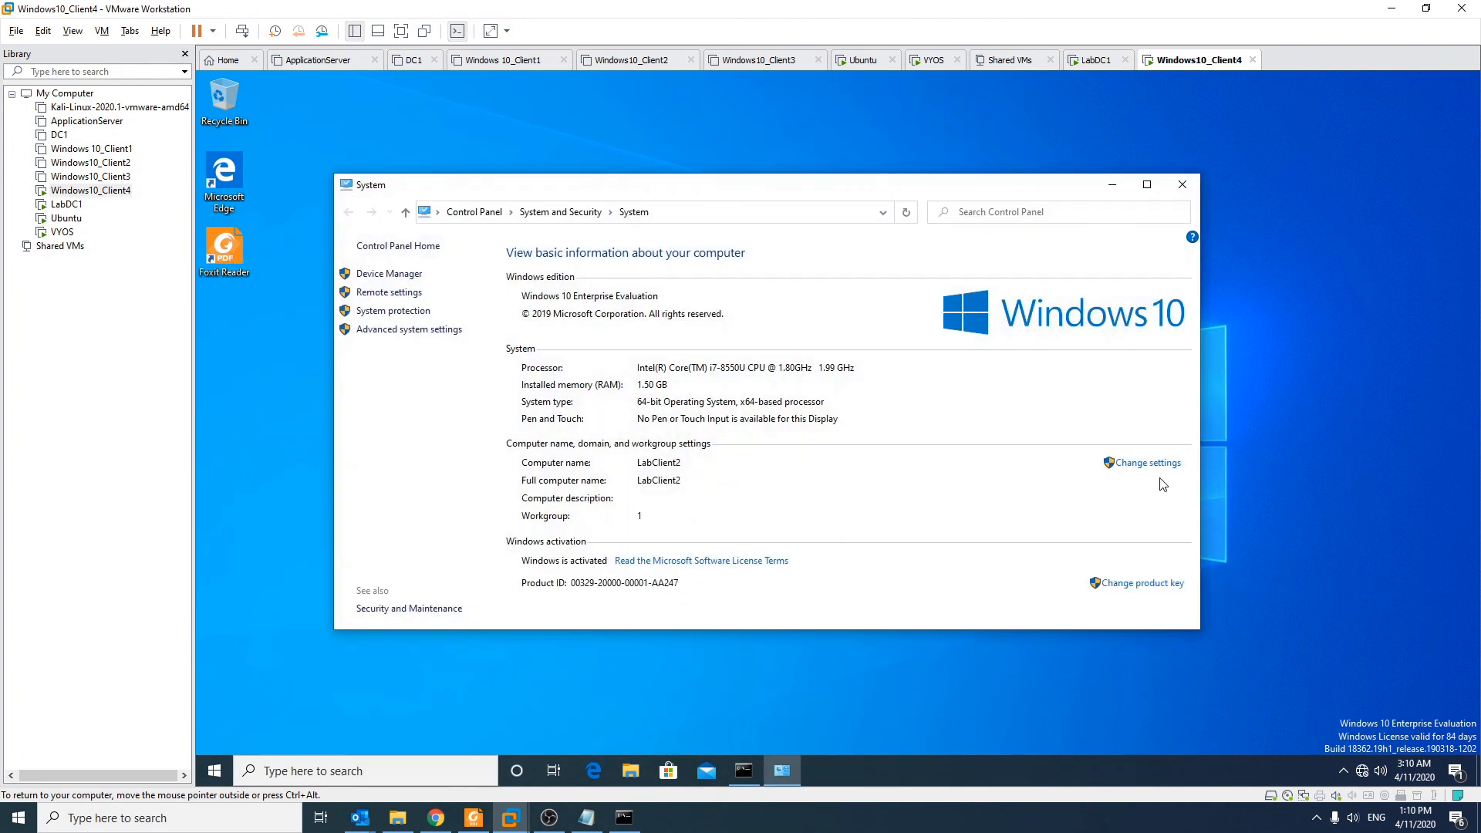
click(1149, 464)
click(513, 359)
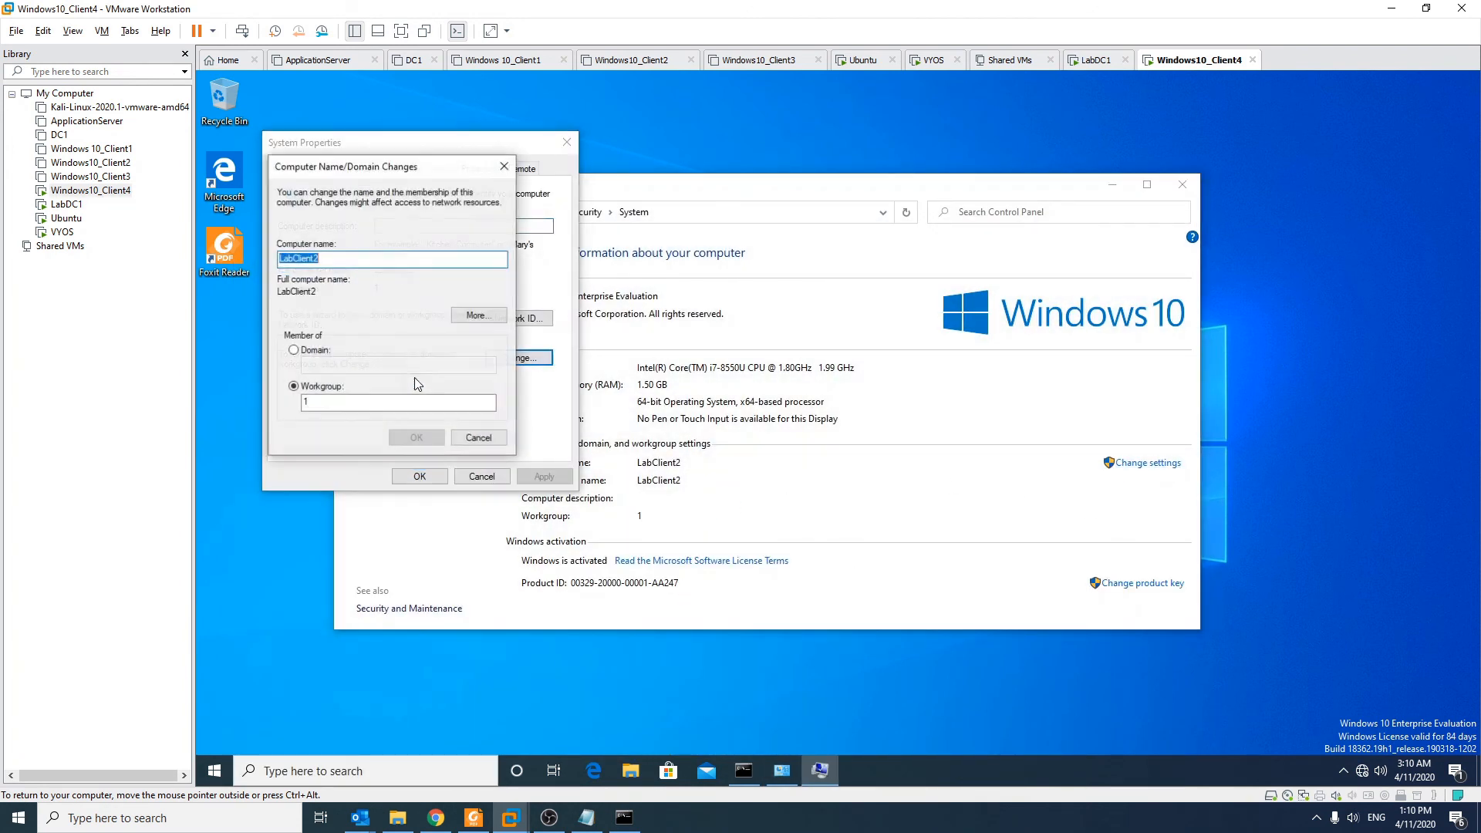
click(294, 350)
text(labproject.local)
key(Return)
Step: Authenticate with the domain administrator credentials, acknowledge the welcome, and restart the VM
text(administrator)
key(Tab)
text(Pa$$w0rd)
key(Return)
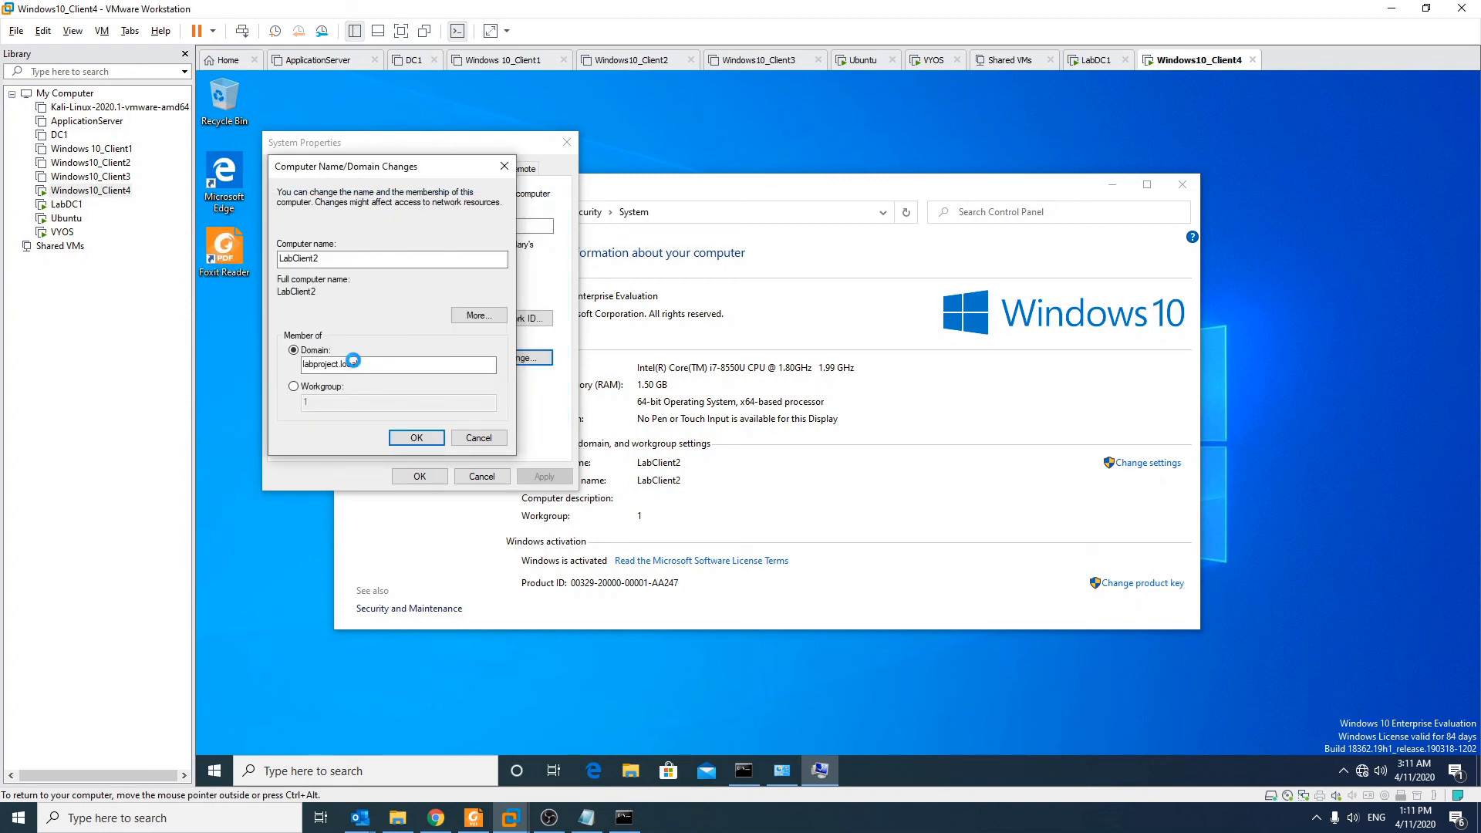
key(Return)
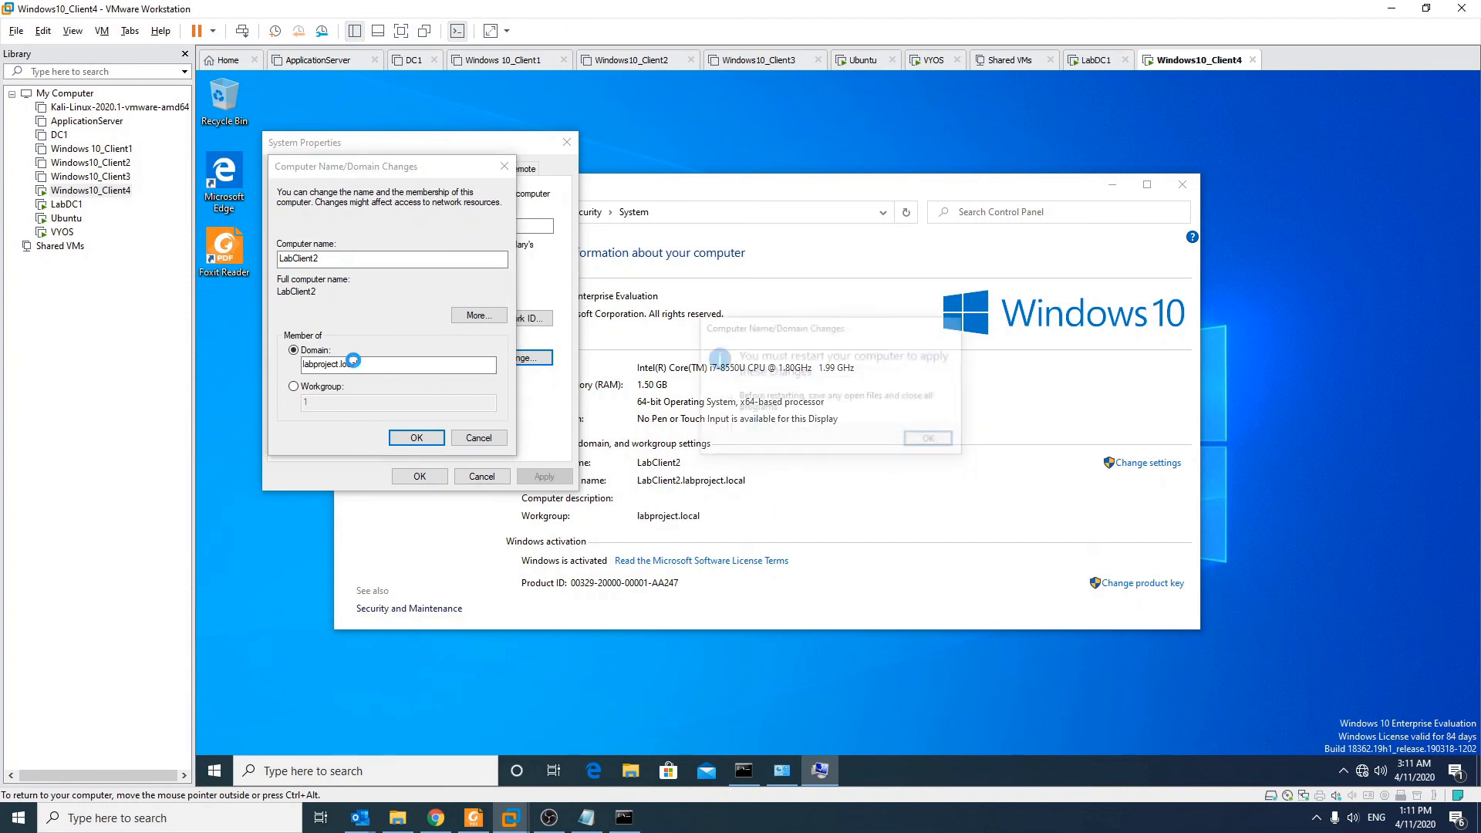
click(912, 449)
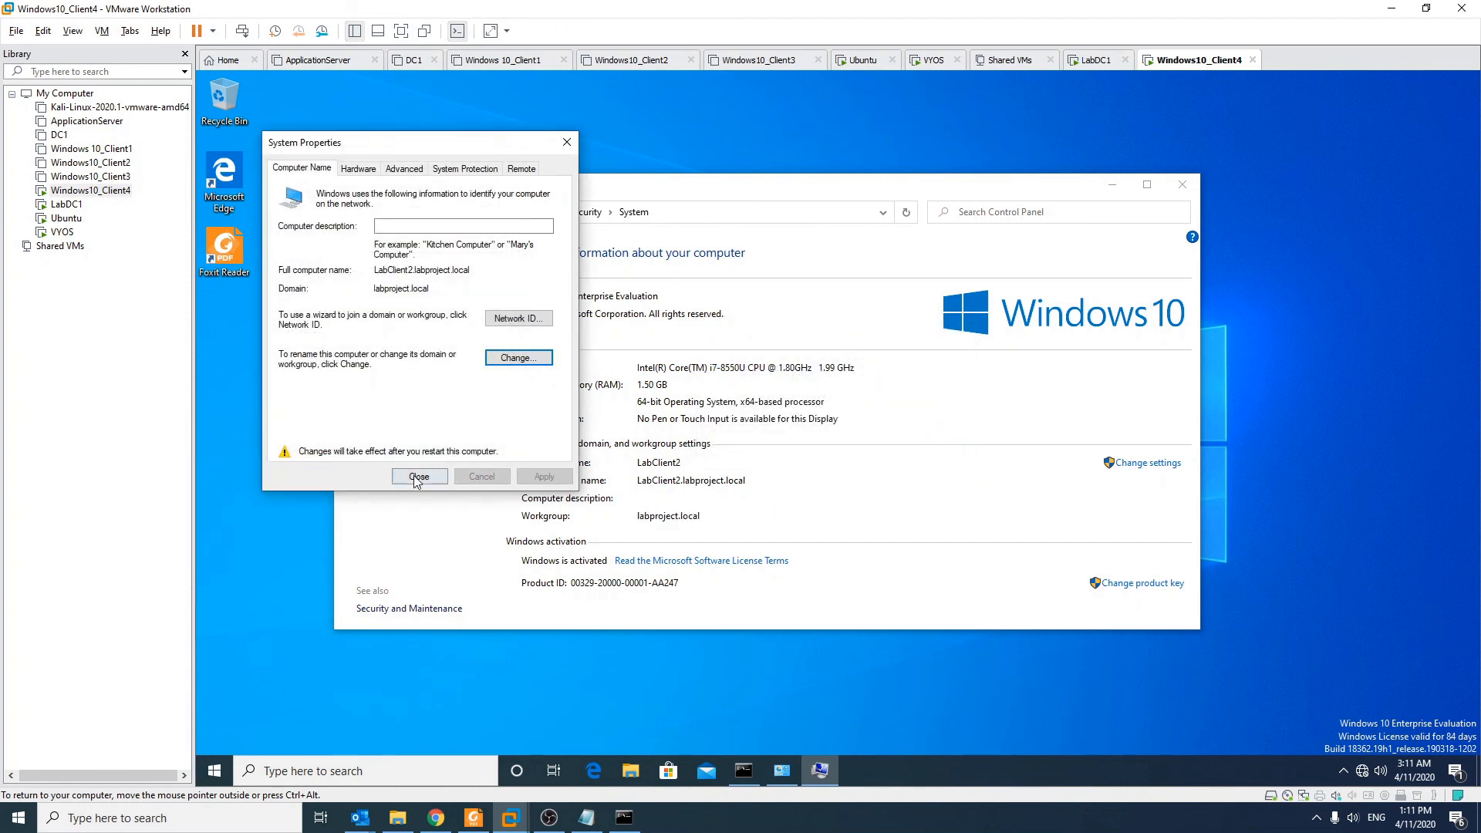
click(417, 477)
click(824, 433)
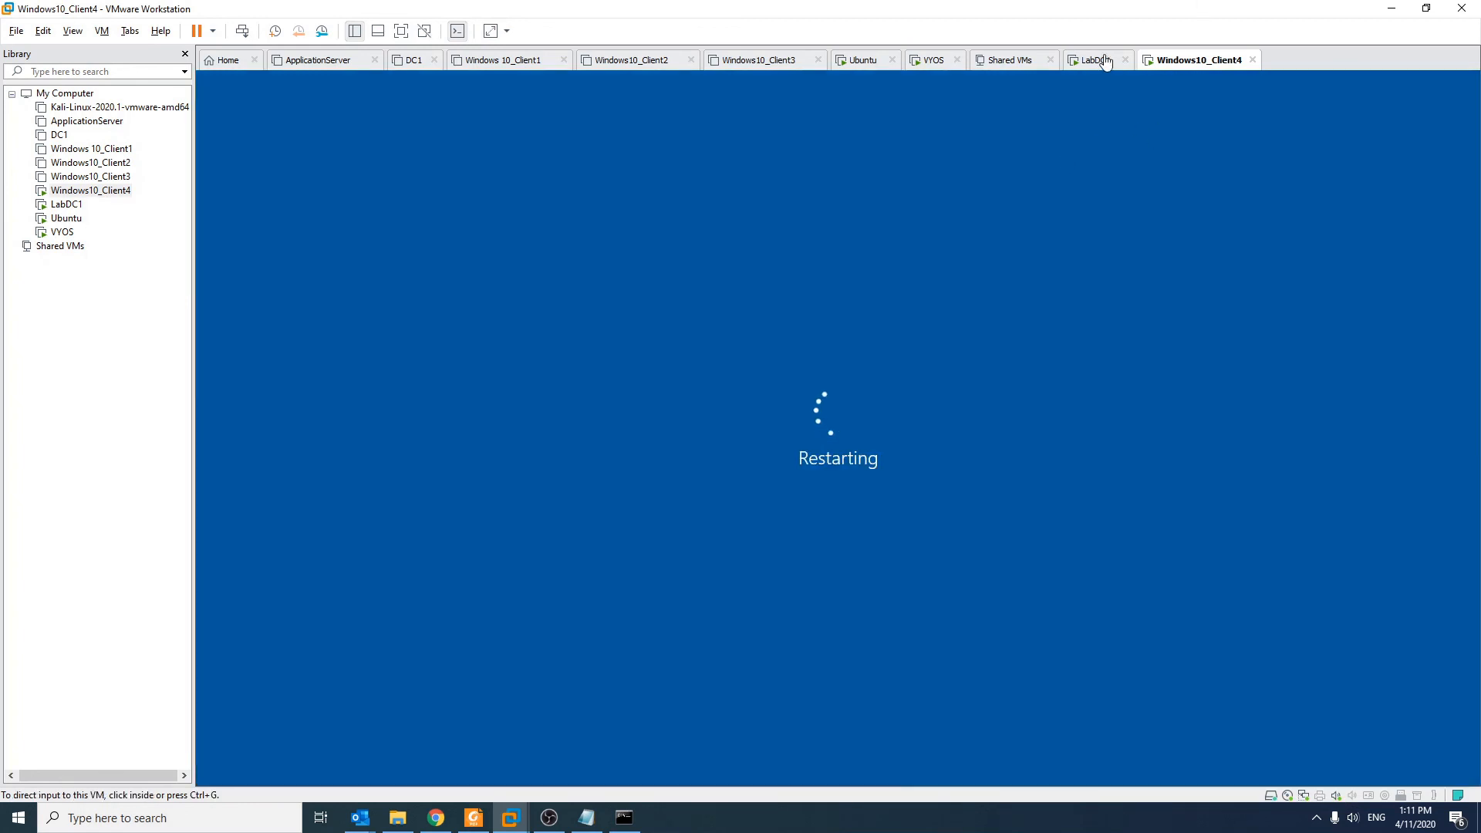
Step: On LabDC1, open Active Directory Users and Computers and locate LABCLIENT2 under Computers
click(1094, 60)
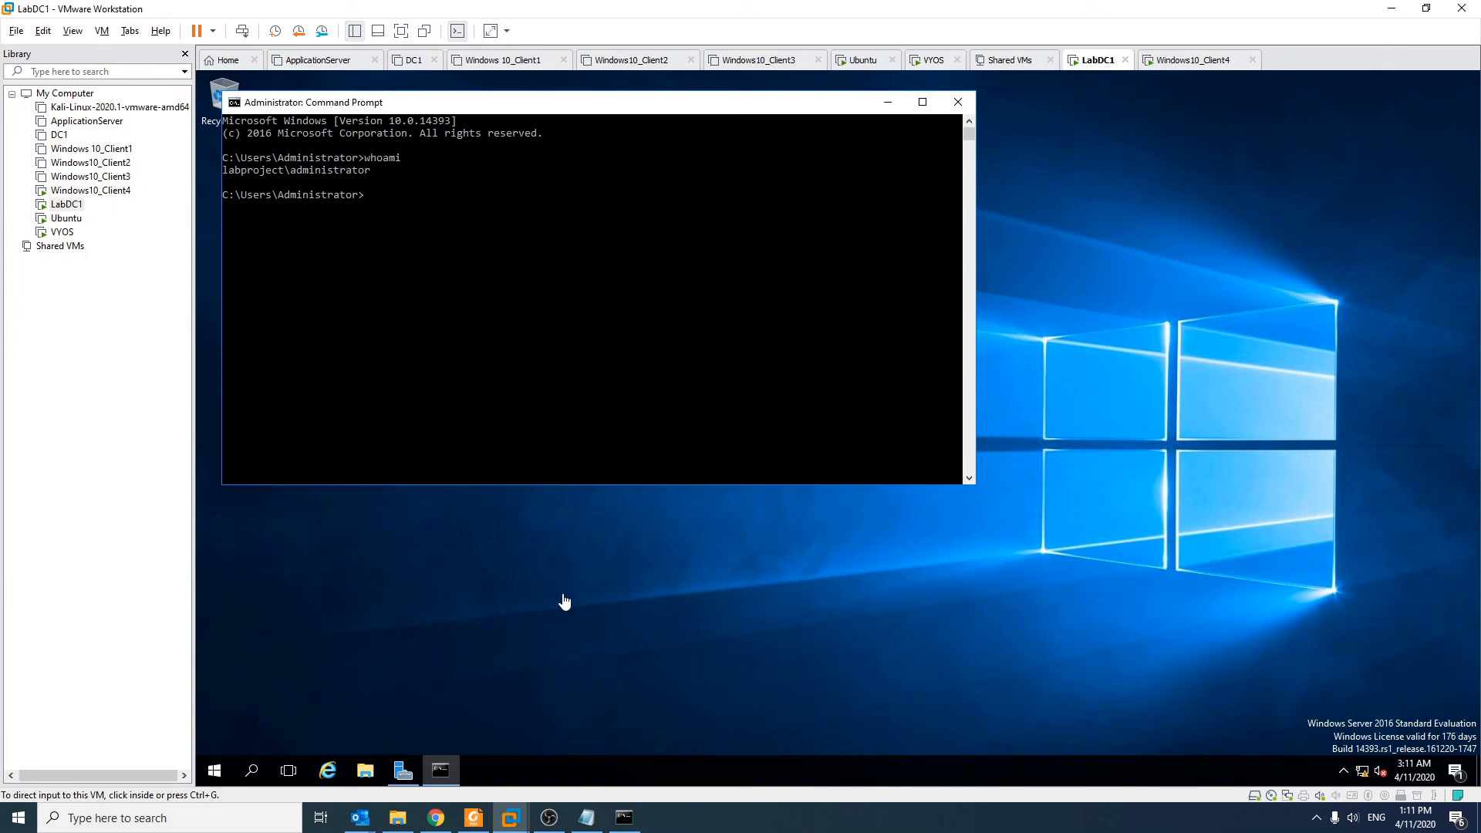
click(214, 770)
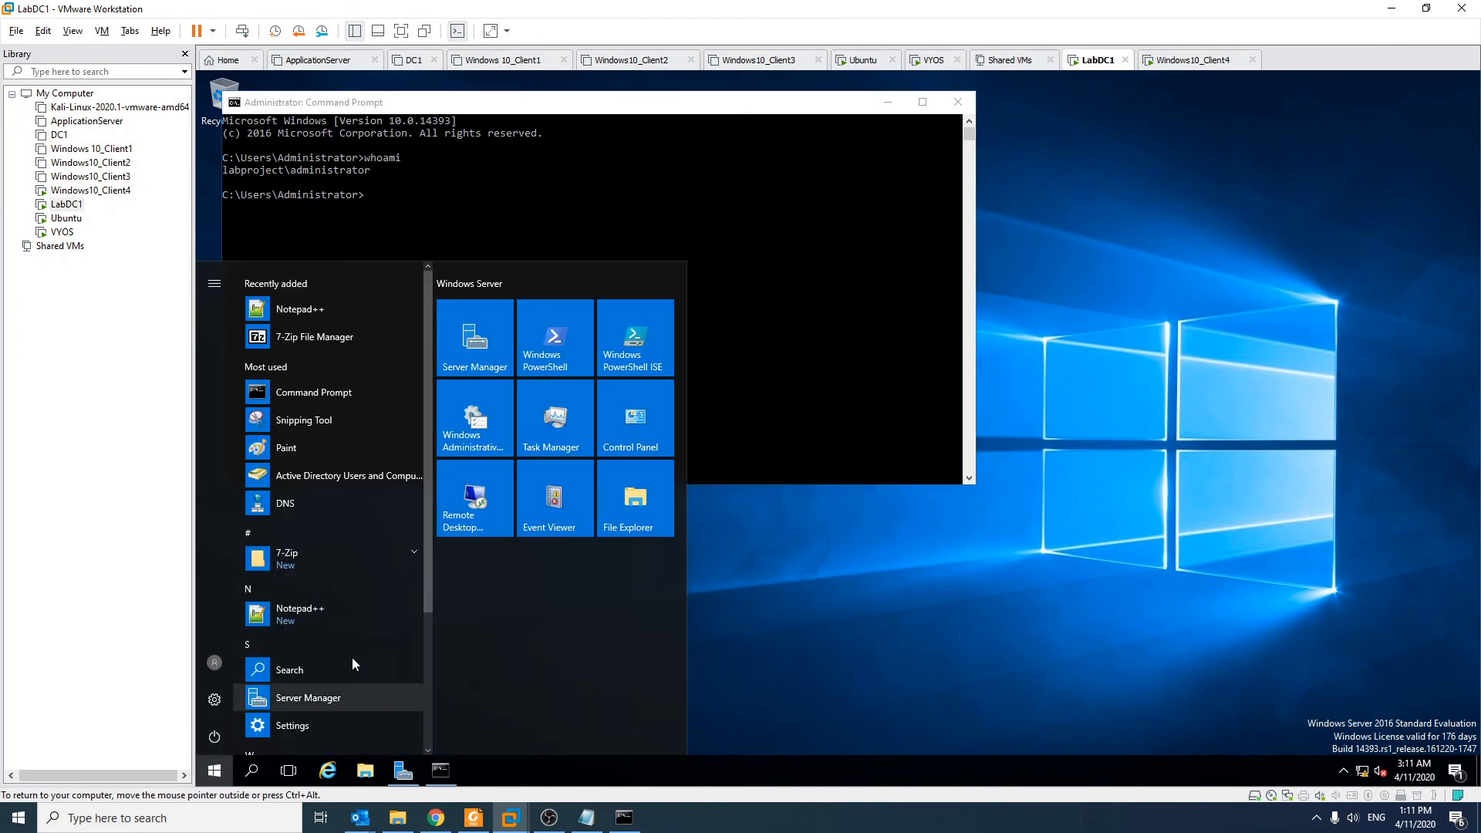
click(351, 474)
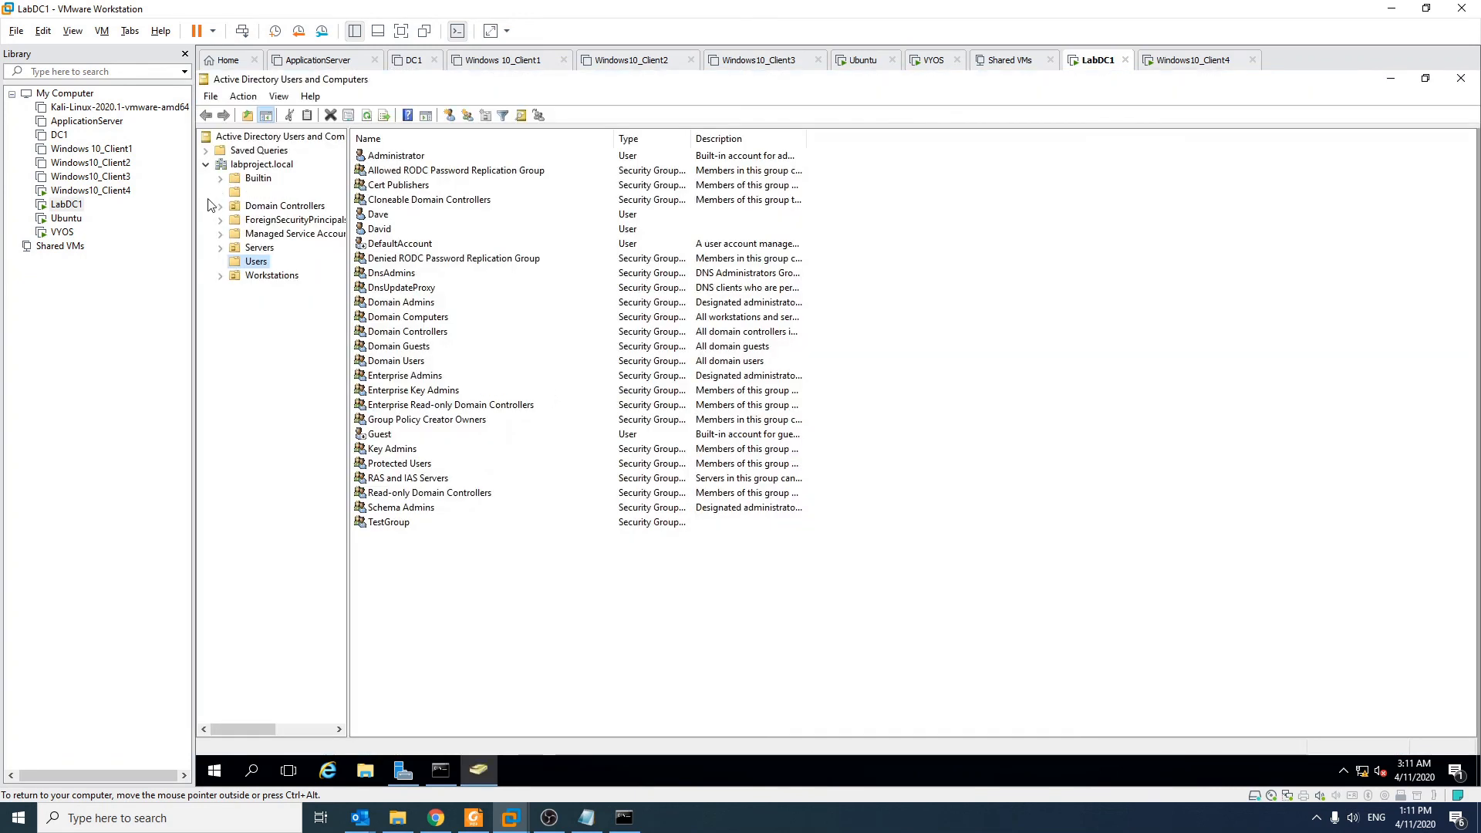
click(268, 192)
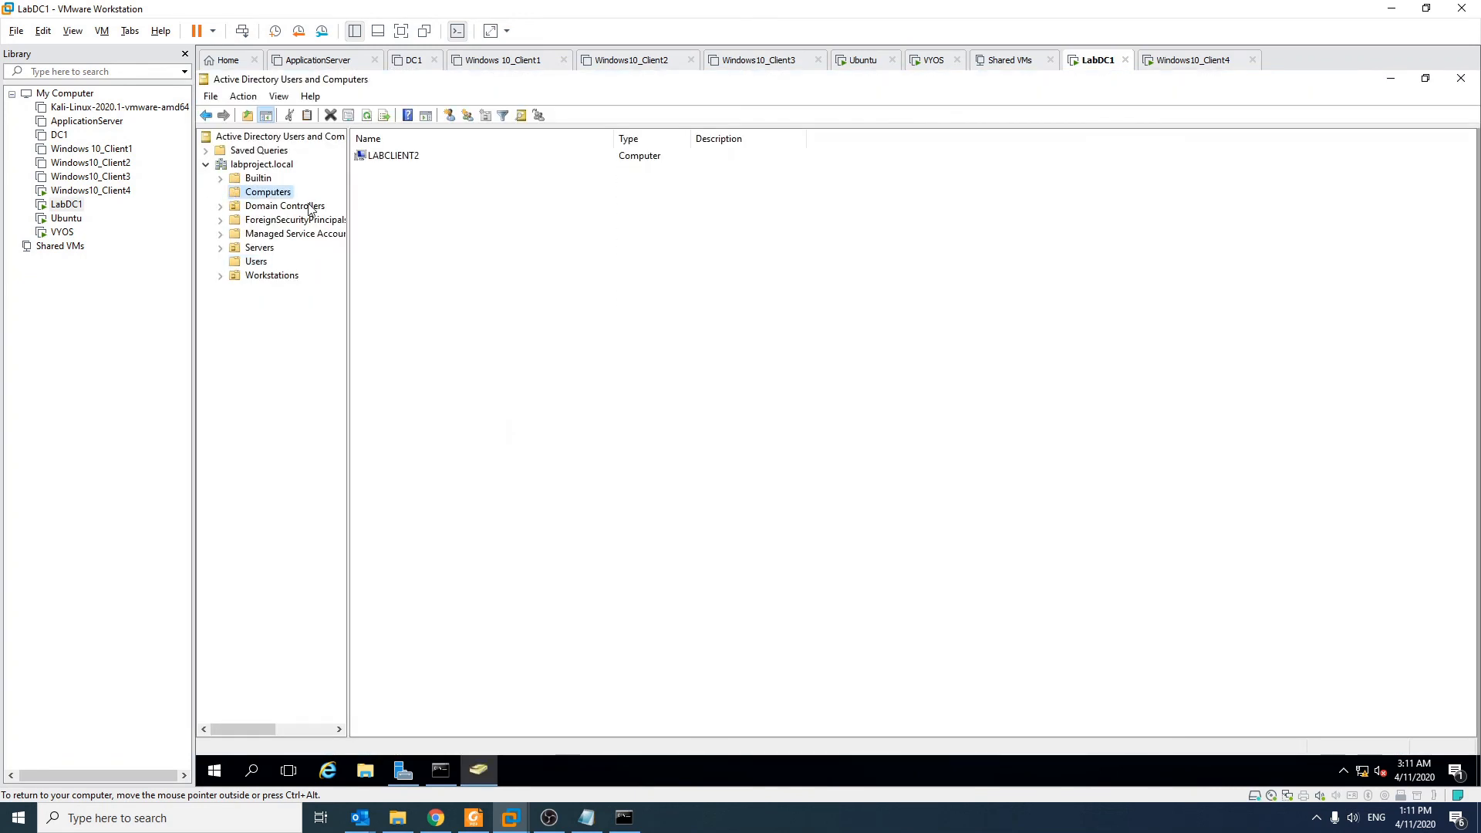
click(382, 160)
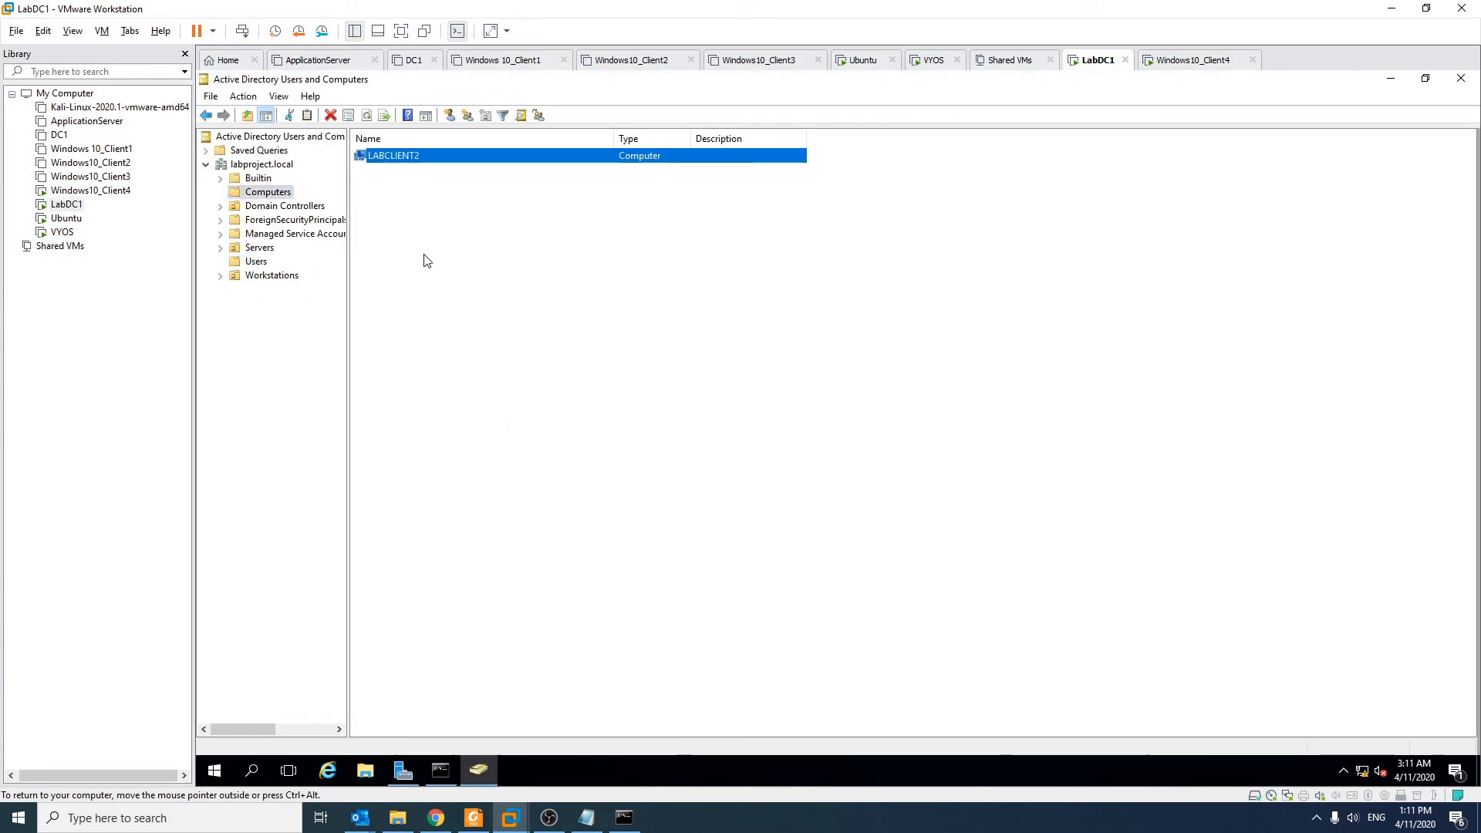
Step: Move LABCLIENT2 into the Workstations > Win10 unit and verify it is listed there
click(221, 275)
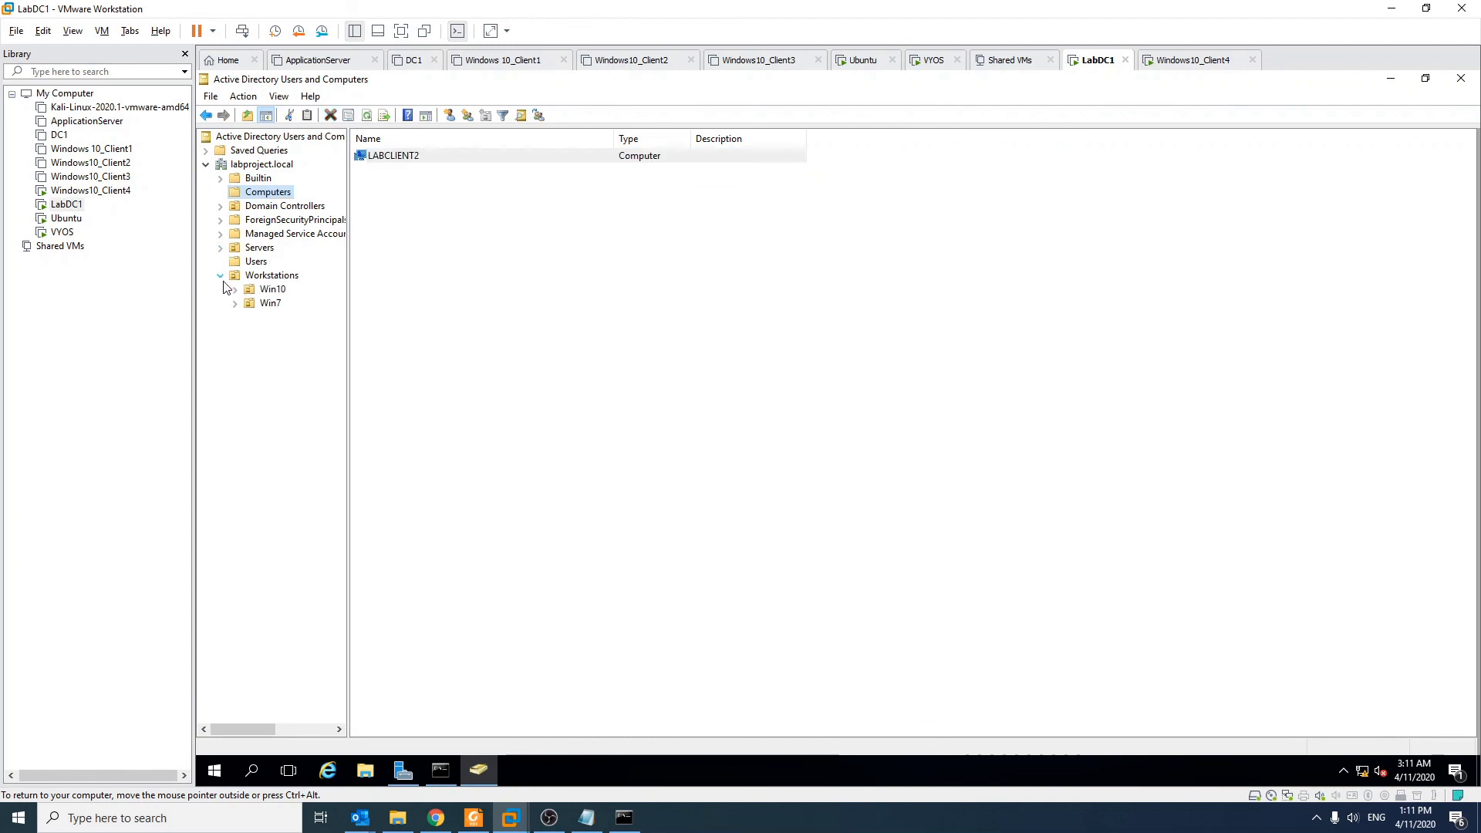
click(253, 291)
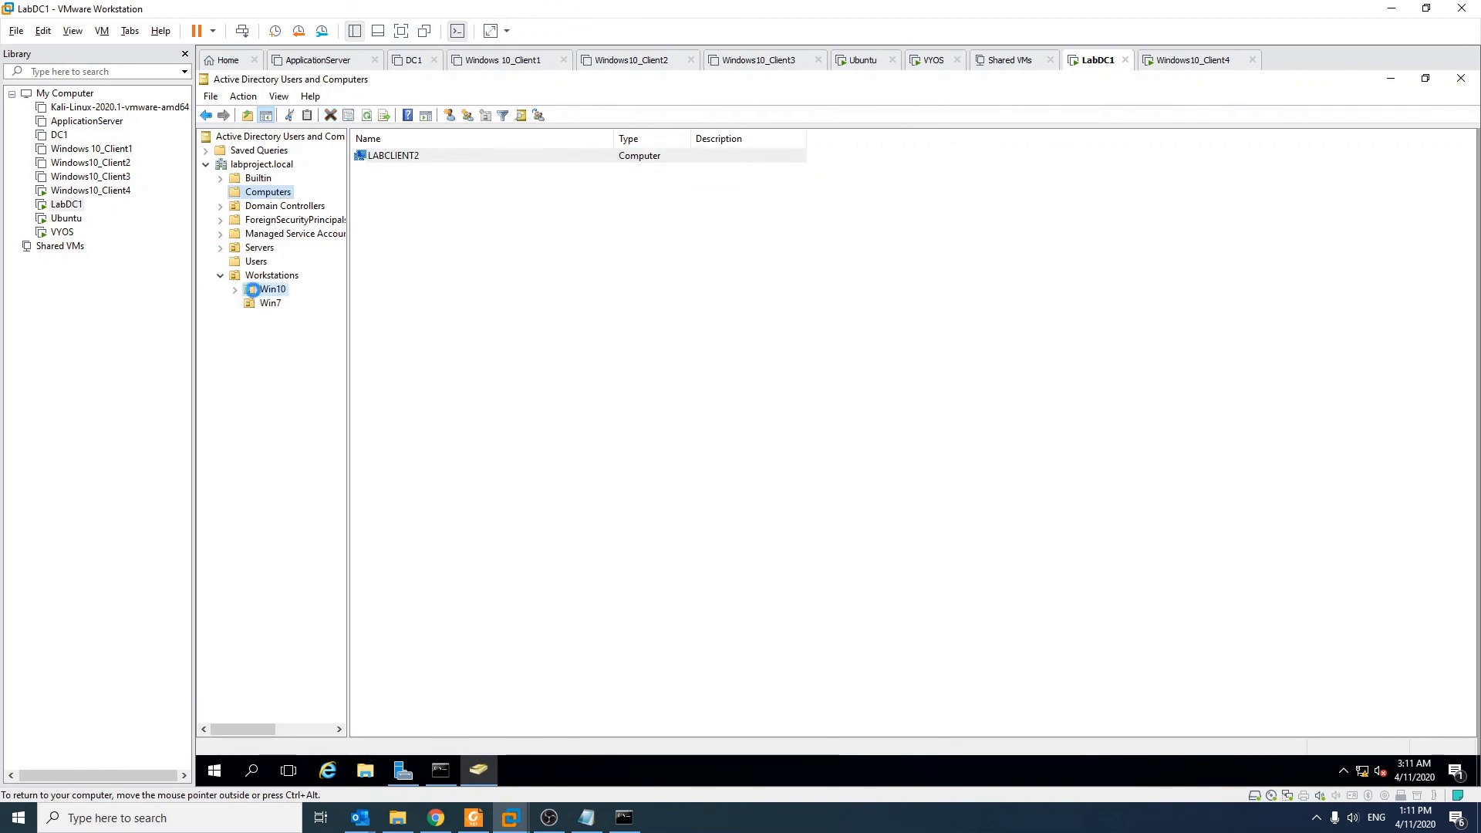
click(268, 194)
drag(419, 156, 296, 290)
click(780, 463)
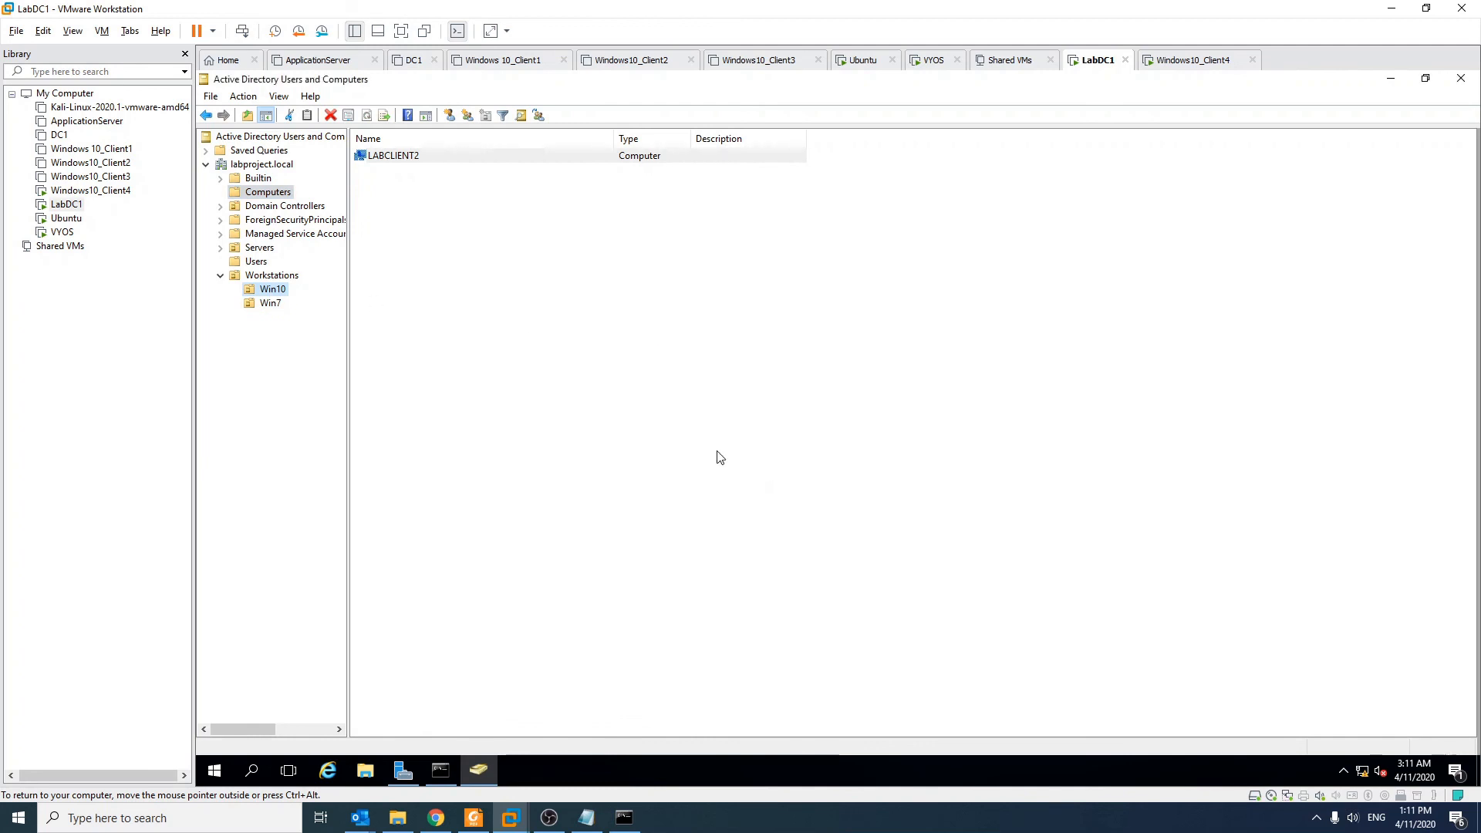
click(268, 291)
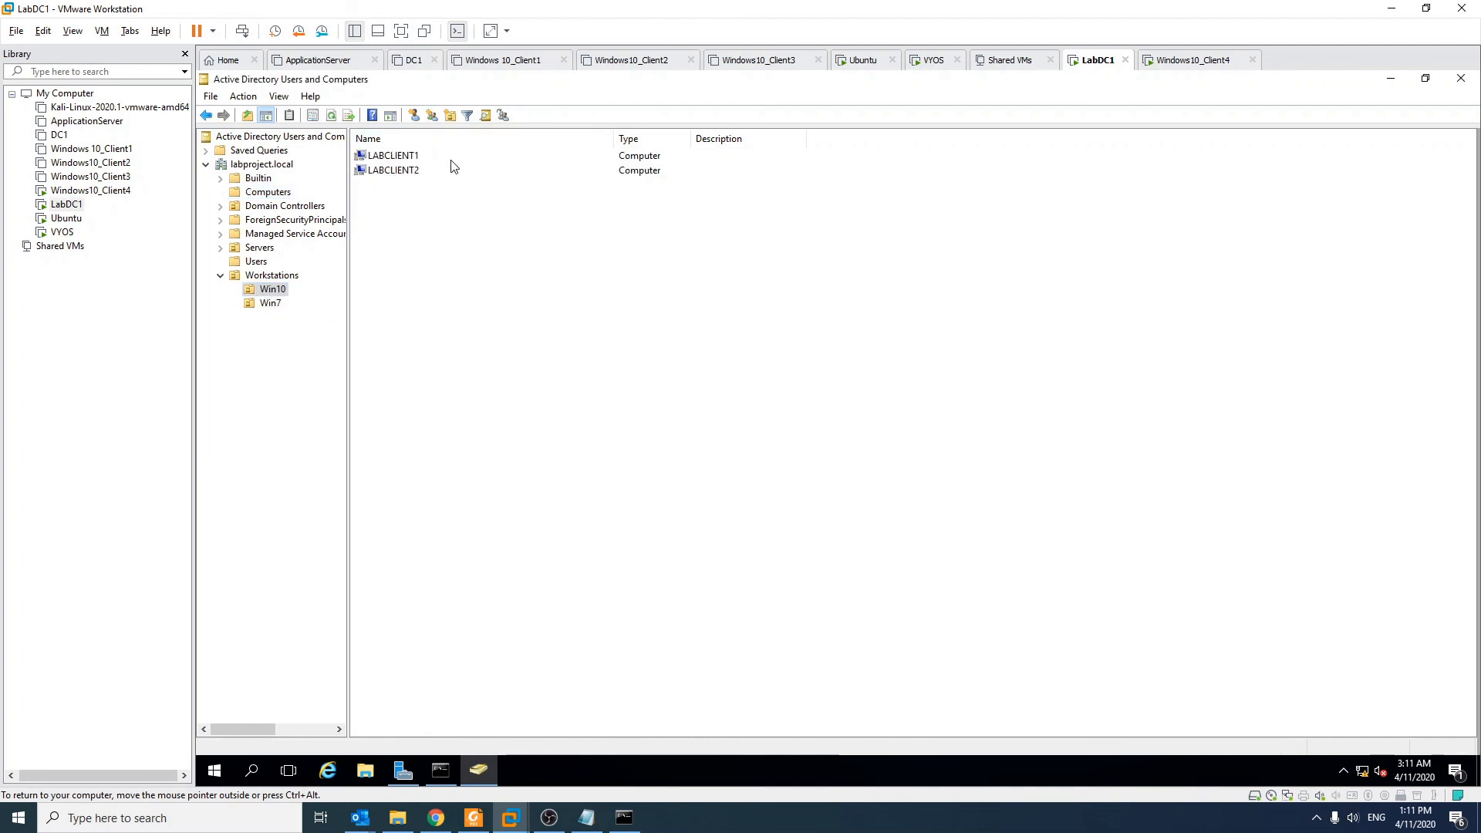